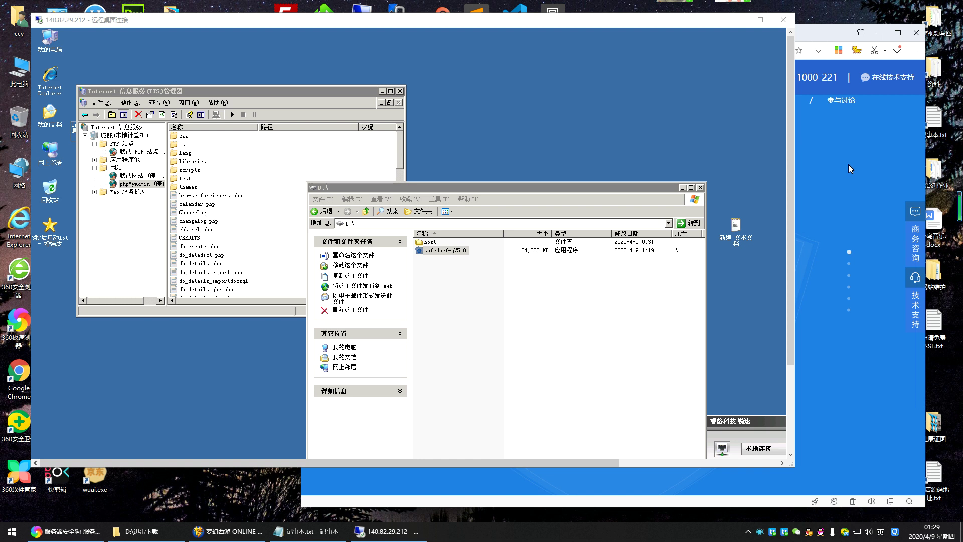
# Switch to the browser, bring up the Windows版V5.0 download of 服务器安全狗, and cancel the download task.
pyautogui.moveTo(792, 161); pyautogui.dragTo(851, 168)
pyautogui.click(883, 167)
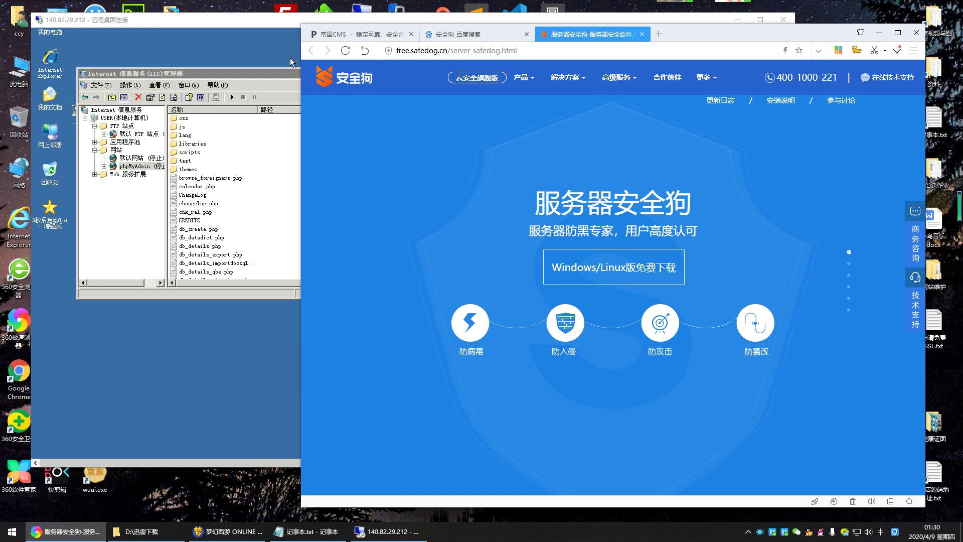
pyautogui.click(251, 20)
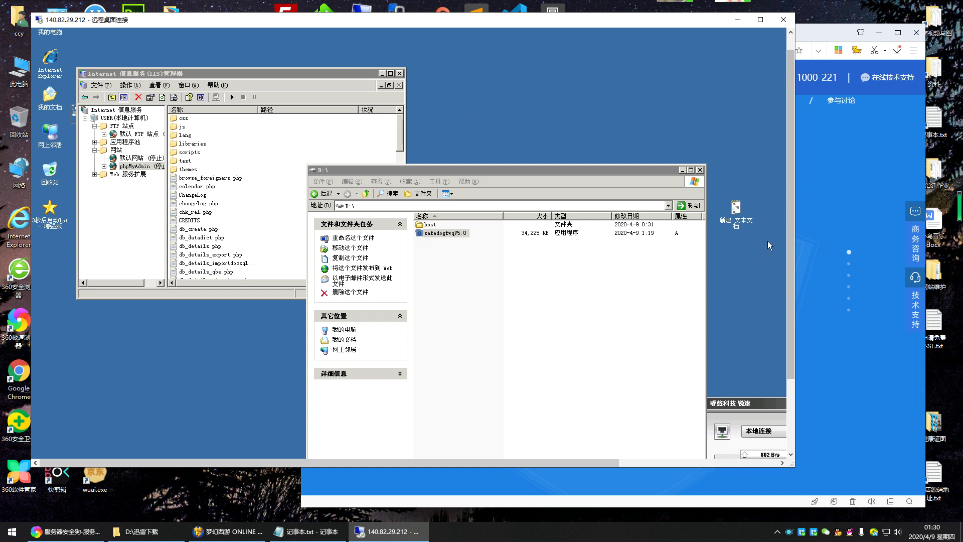
pyautogui.click(851, 211)
pyautogui.moveTo(582, 267)
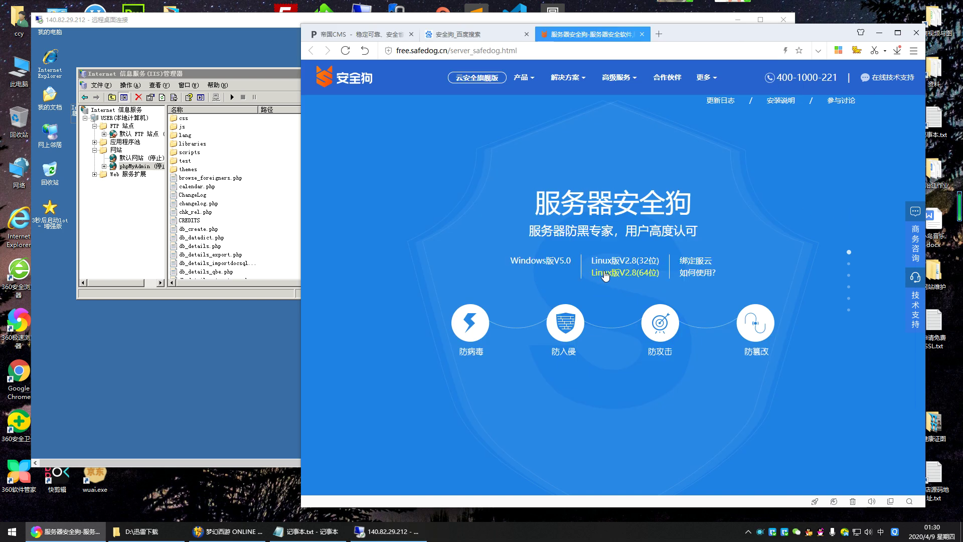
pyautogui.click(551, 264)
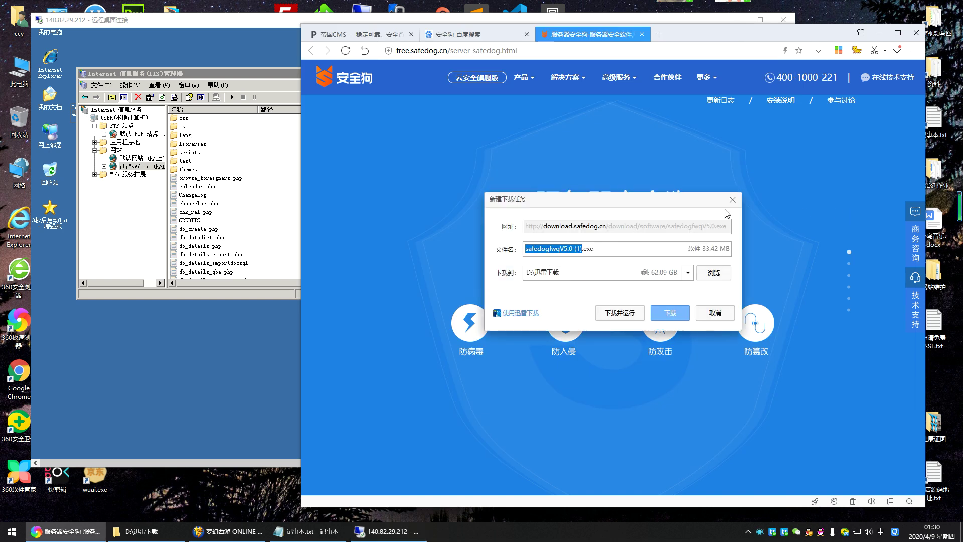
pyautogui.click(737, 201)
# Switch to the remote desktop in full screen and check the domain noted in the 新建 文本文档 file on its desktop.
pyautogui.click(257, 20)
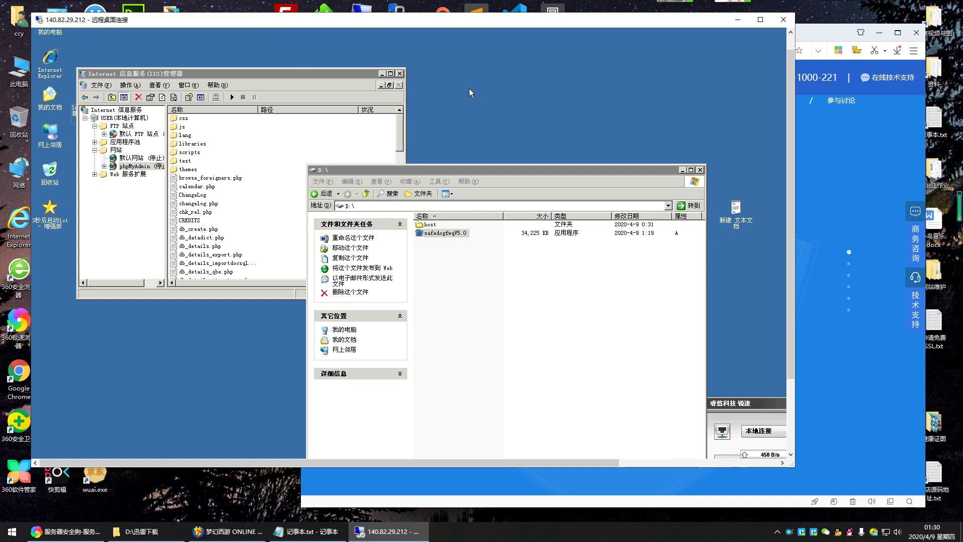
pyautogui.doubleClick(473, 24)
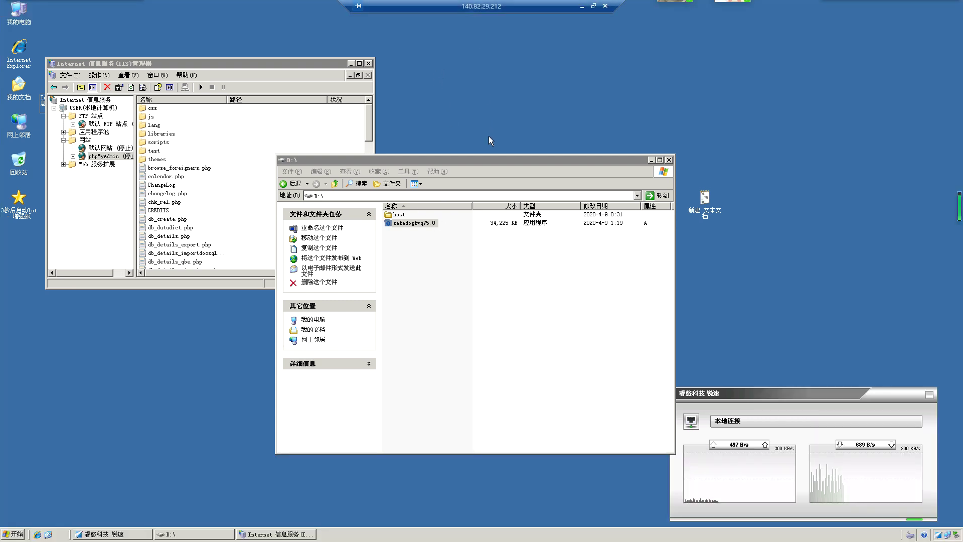
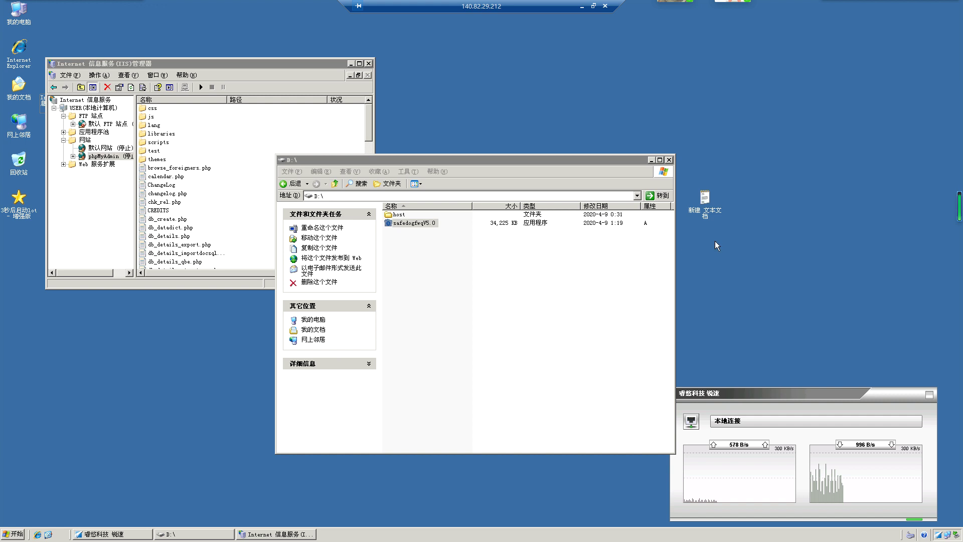
pyautogui.doubleClick(712, 218)
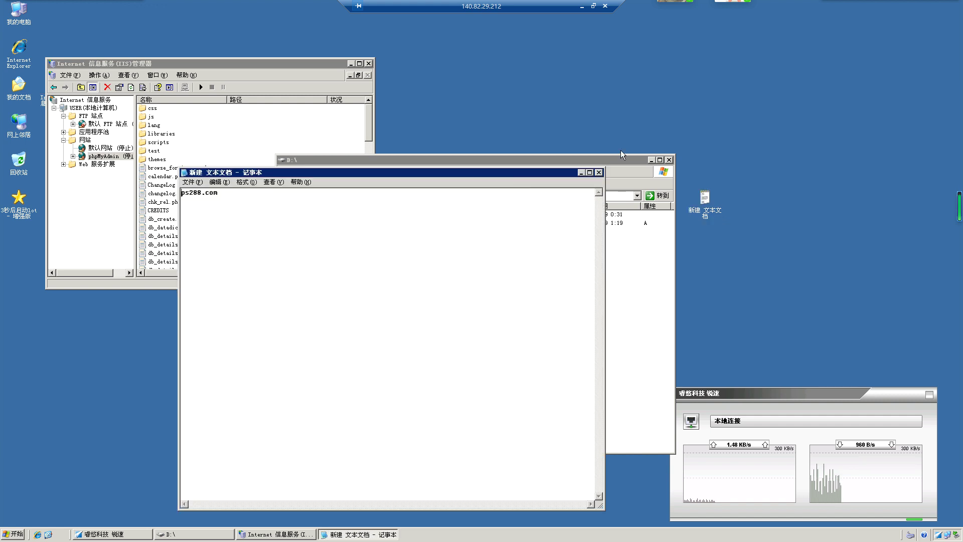
pyautogui.moveTo(517, 174); pyautogui.dragTo(812, 103)
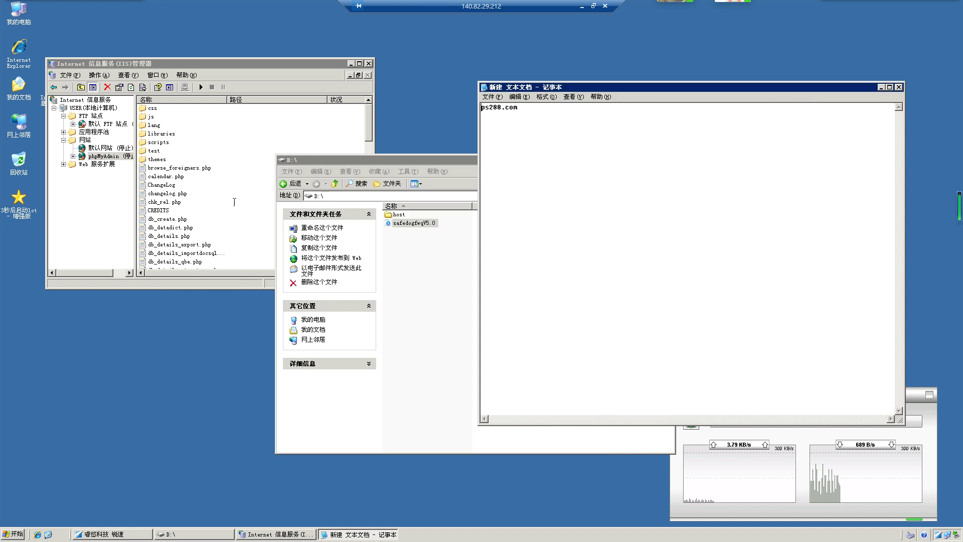
pyautogui.click(514, 115)
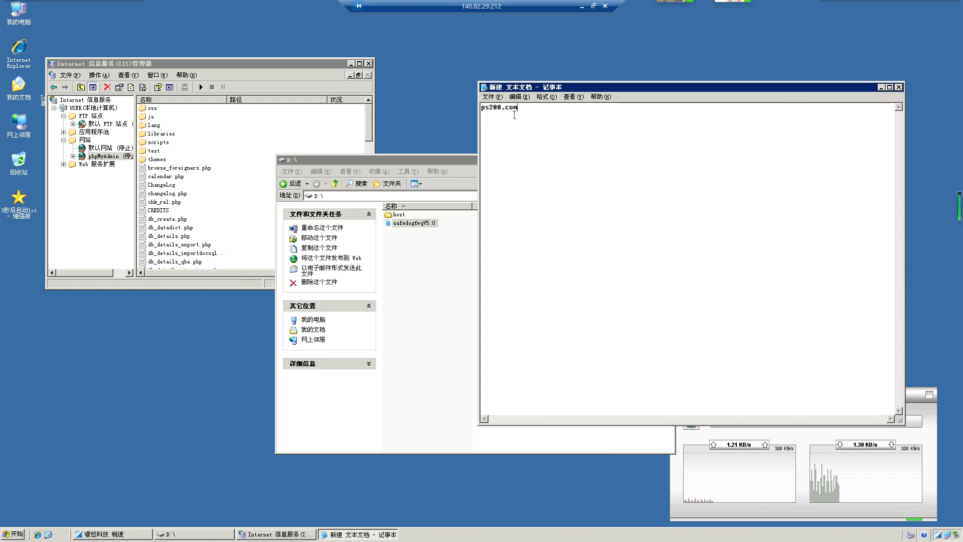
pyautogui.doubleClick(514, 115)
pyautogui.click(524, 117)
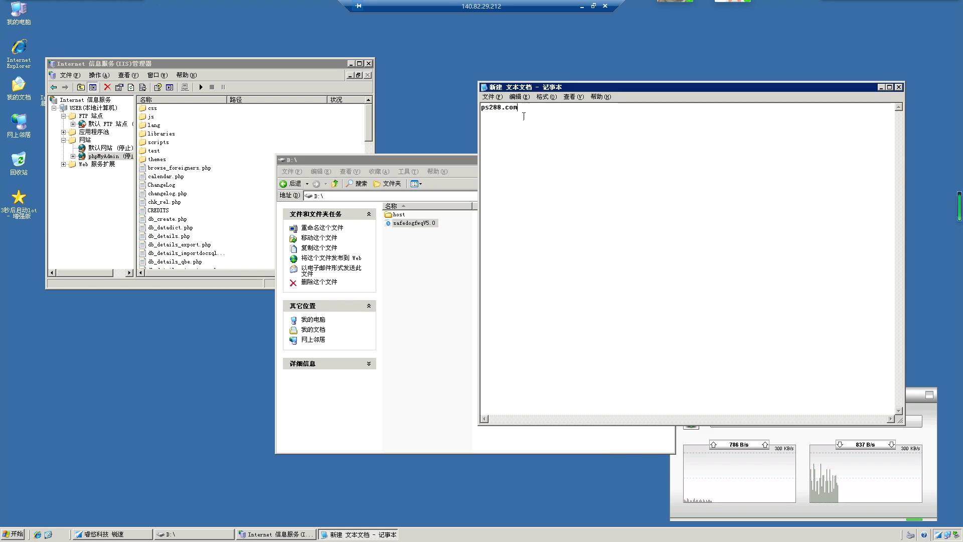
pyautogui.click(881, 88)
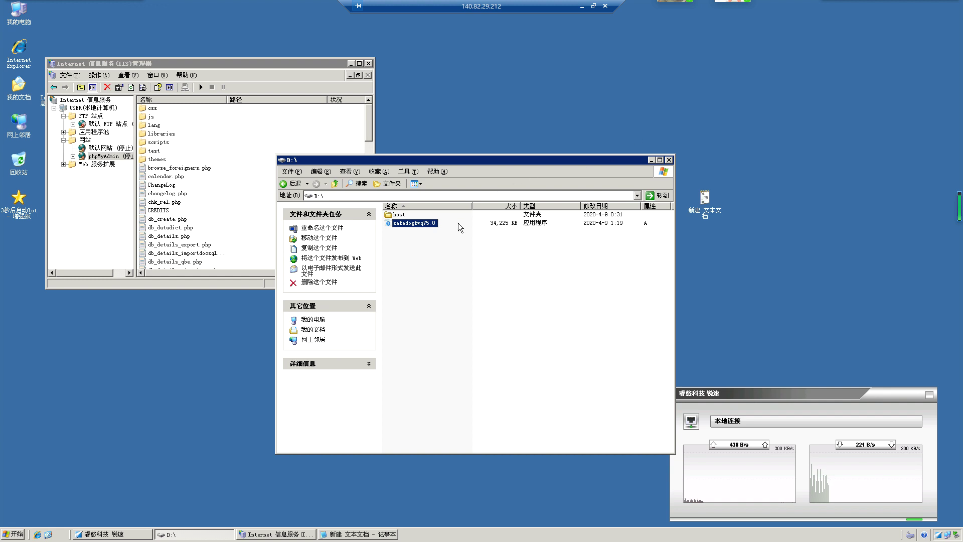
# Run the safedogfwqV5.0 installer from drive D: and check the server's drives in 我的电脑.
pyautogui.click(415, 249)
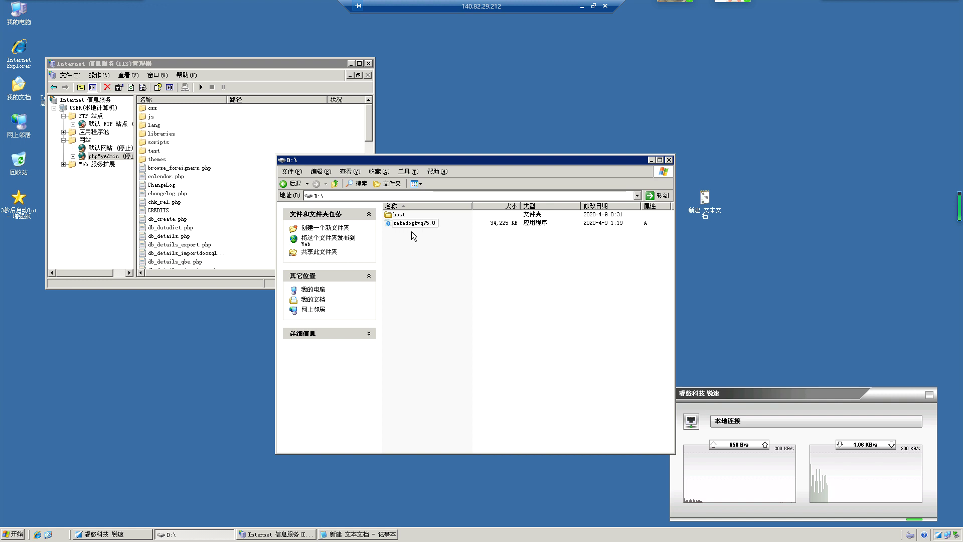
pyautogui.press('space')
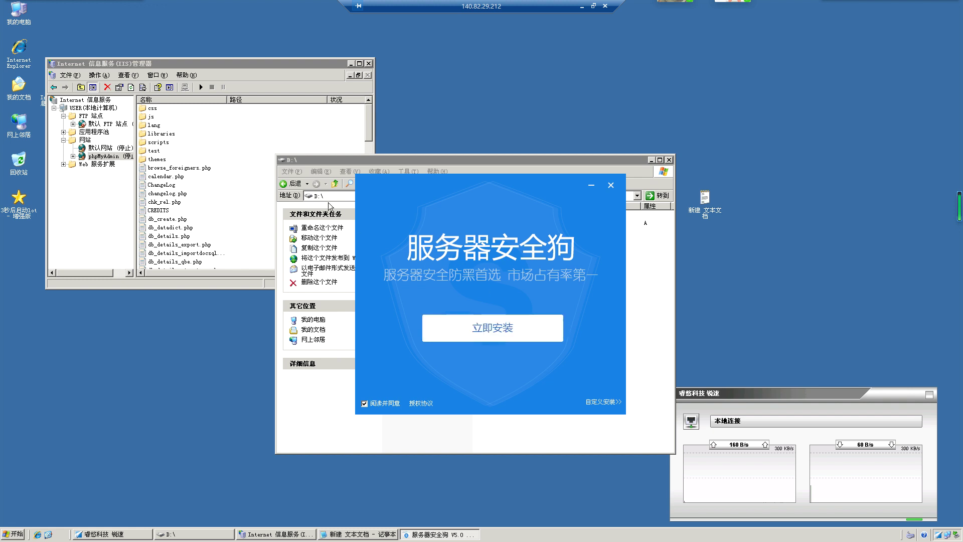
pyautogui.doubleClick(23, 23)
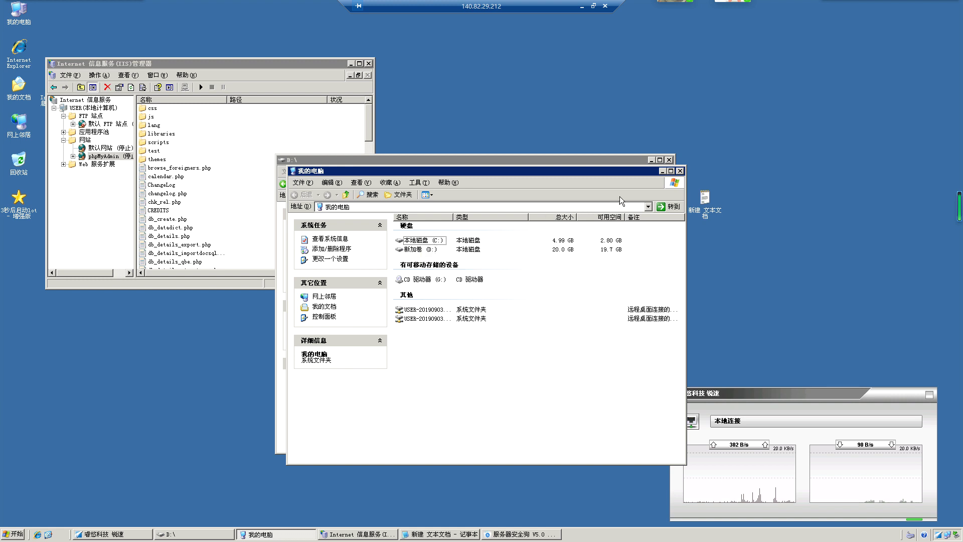
pyautogui.click(683, 173)
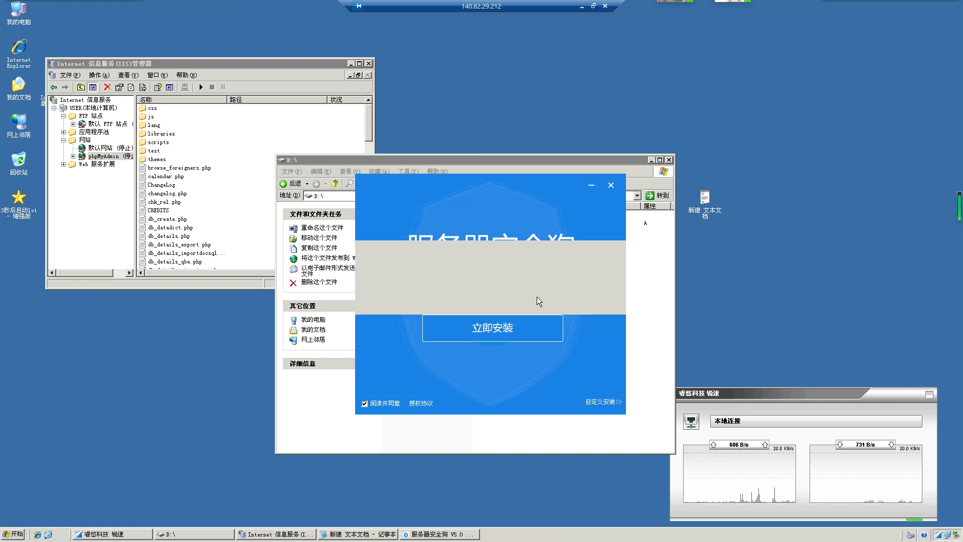
# Install 服务器安全狗 with custom settings, excluding 网站安全狗(IIS版本) and using D:\SafeDogServer as the installation folder.
pyautogui.click(606, 409)
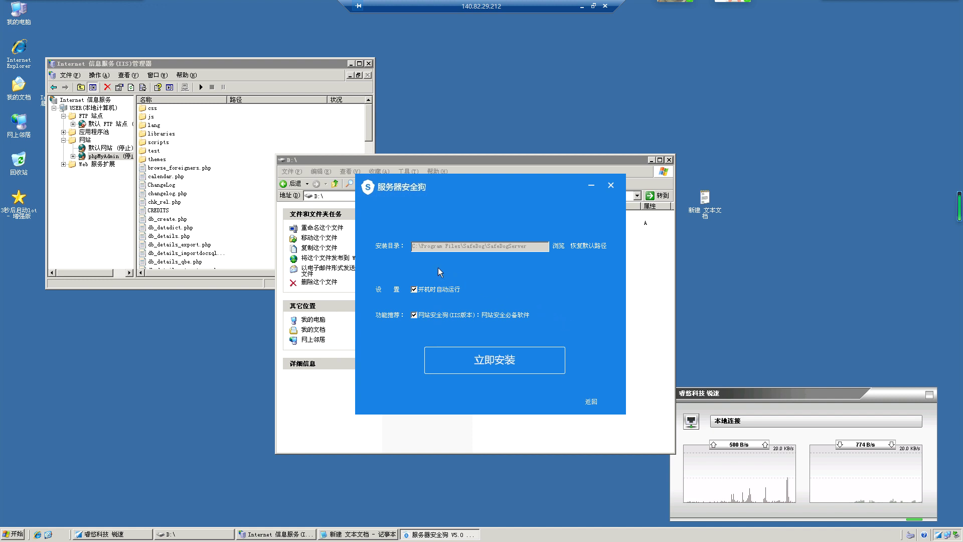
pyautogui.click(415, 316)
pyautogui.click(564, 251)
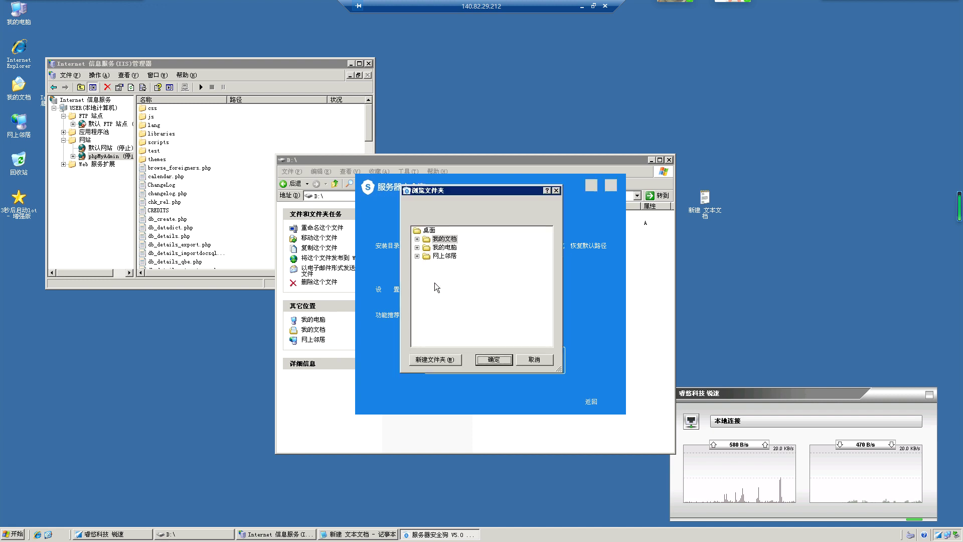
pyautogui.click(417, 247)
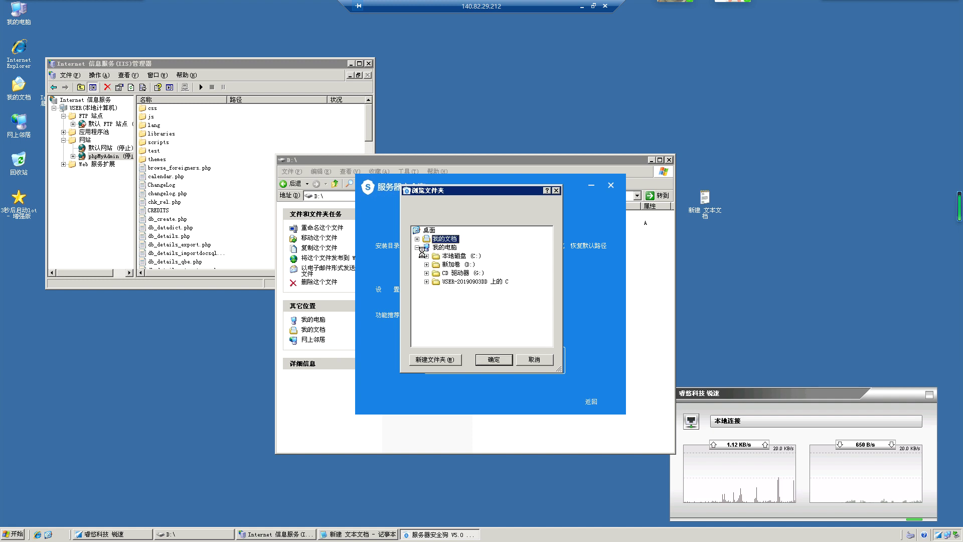
pyautogui.click(457, 265)
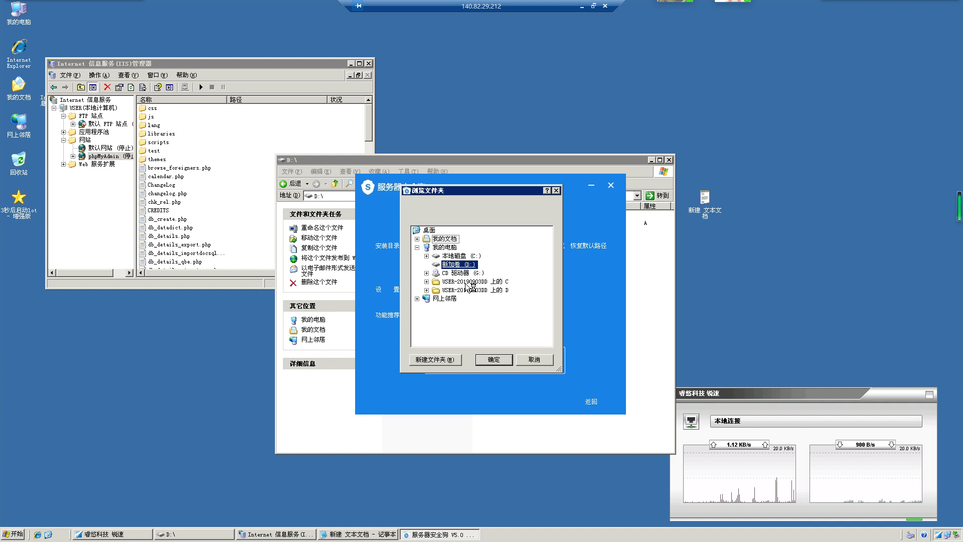
pyautogui.click(500, 365)
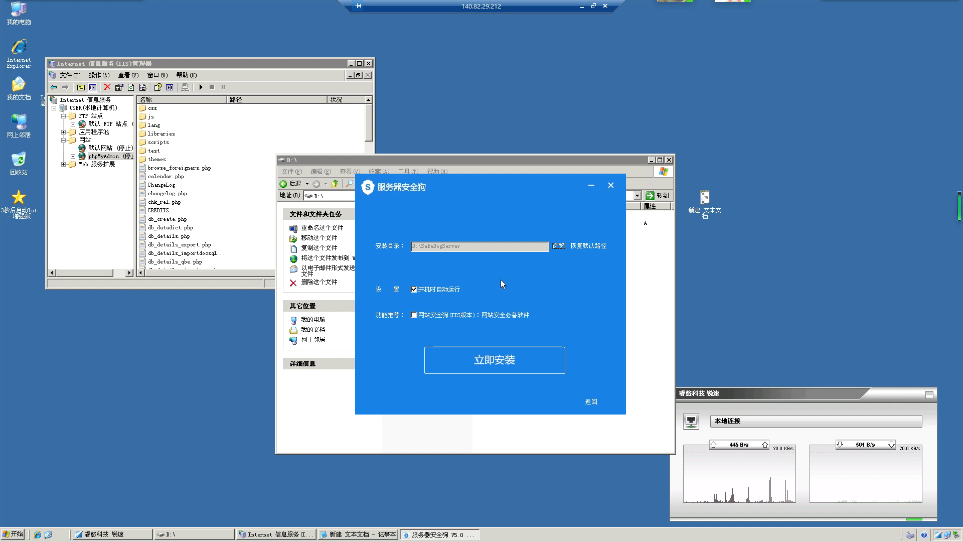
pyautogui.click(486, 364)
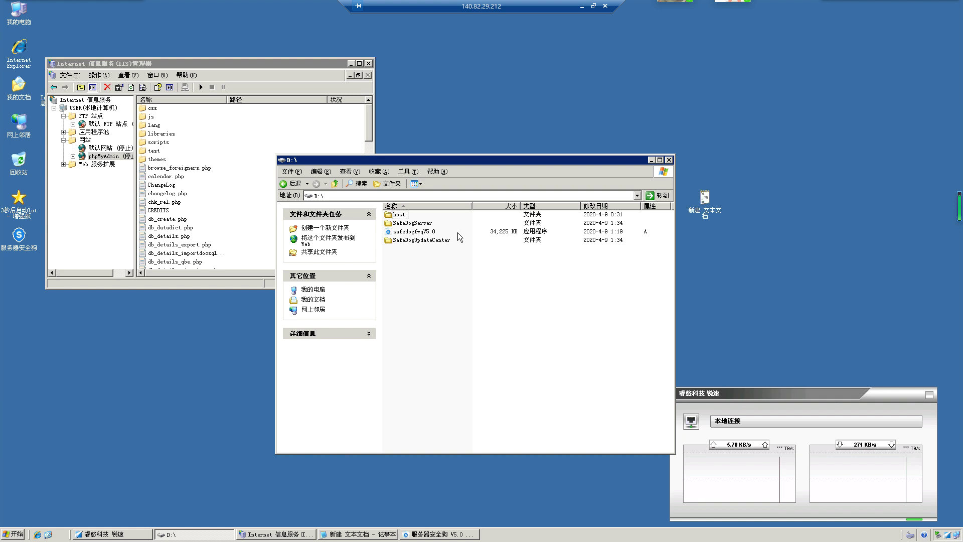
# Finish the 服务器安全狗 installation and open the login form for joining 服云.
pyautogui.moveTo(495, 163); pyautogui.dragTo(287, 164)
pyautogui.click(502, 239)
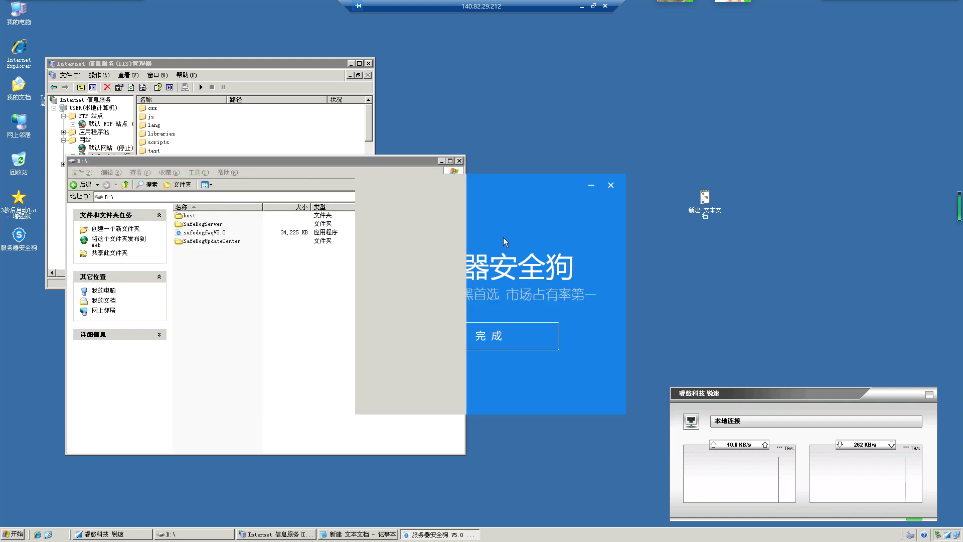
pyautogui.click(490, 341)
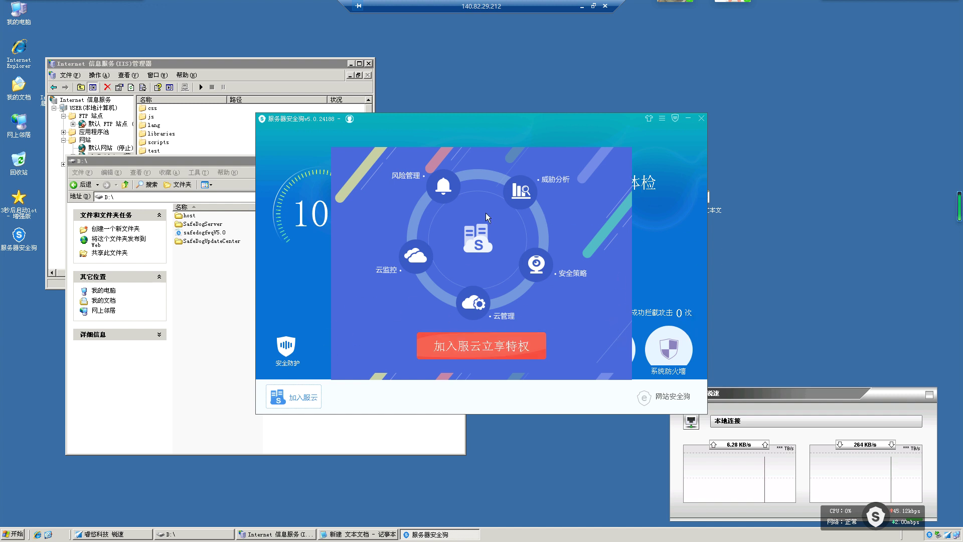
pyautogui.click(509, 356)
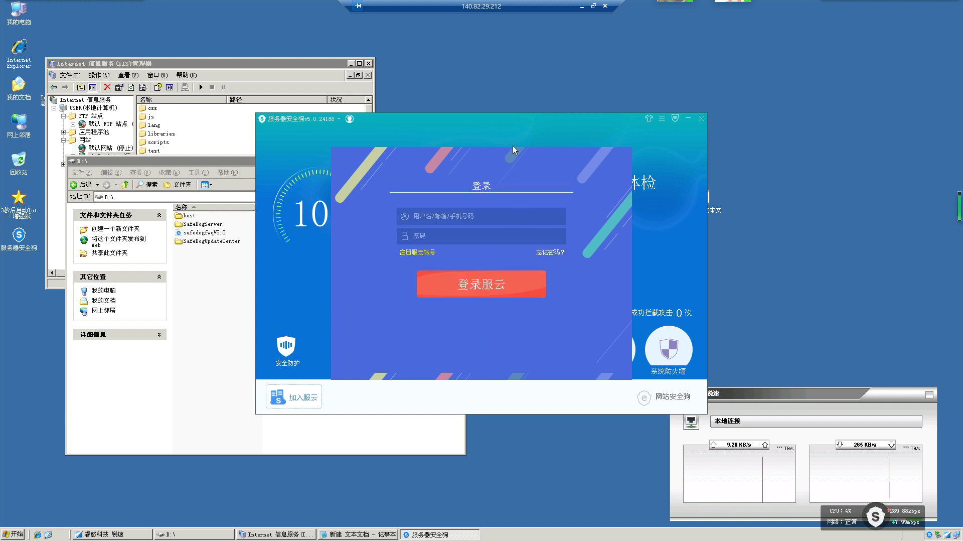
pyautogui.click(593, 5)
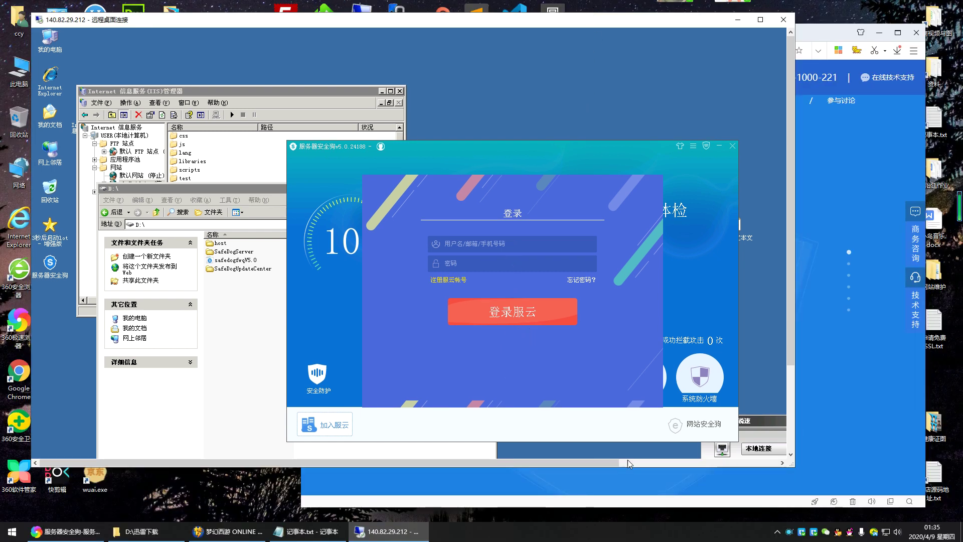
pyautogui.click(790, 535)
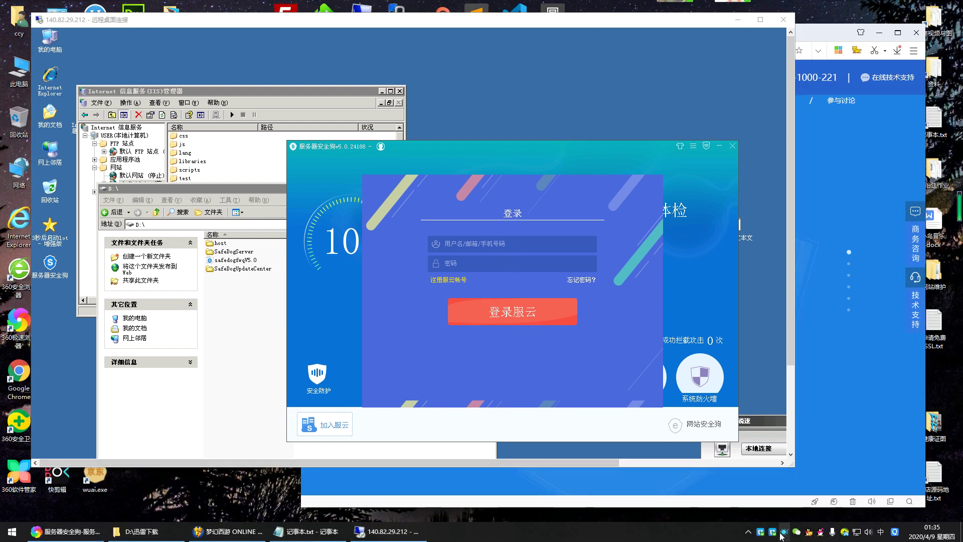
pyautogui.click(785, 533)
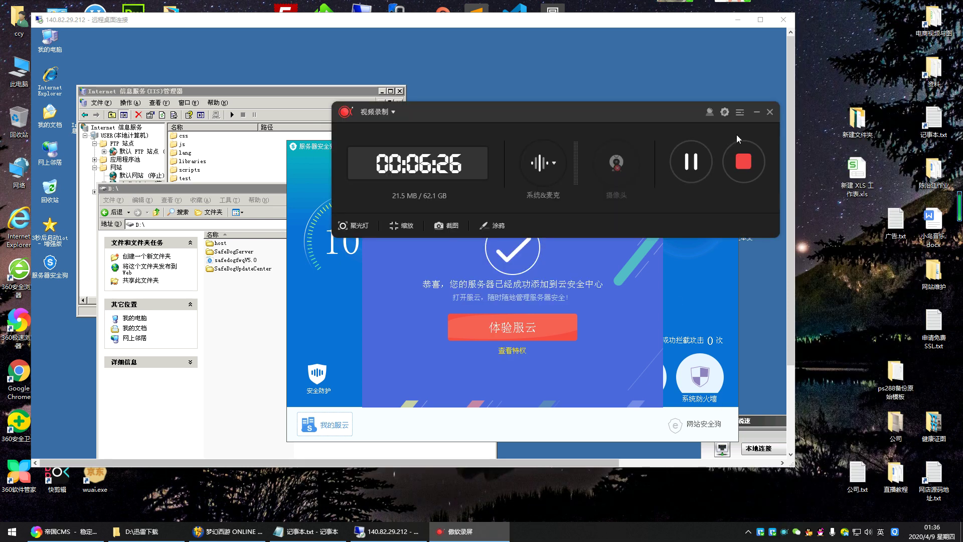
pyautogui.click(756, 113)
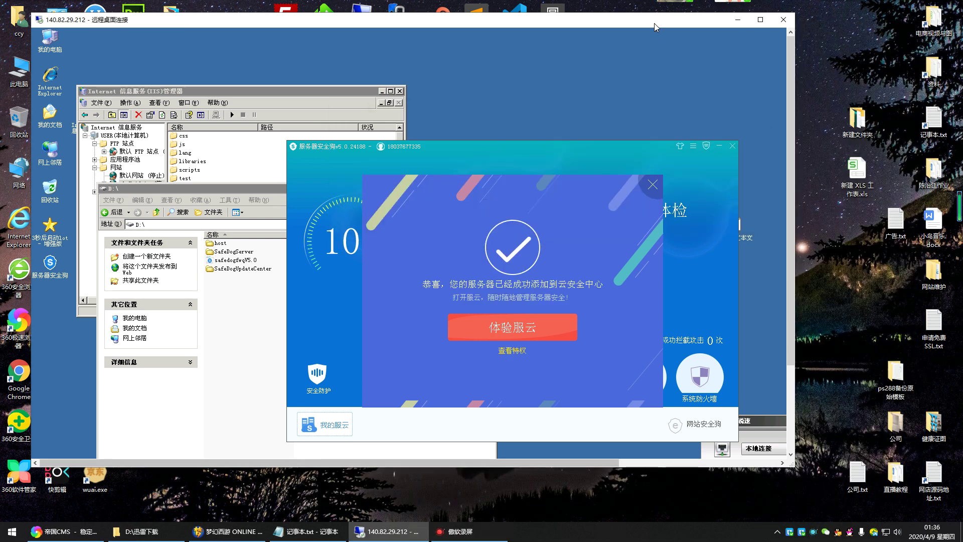
# Cancel the automatic checkup (自动体检) on the 服务器安全狗 home page and dismiss the protection-level notice.
pyautogui.doubleClick(654, 23)
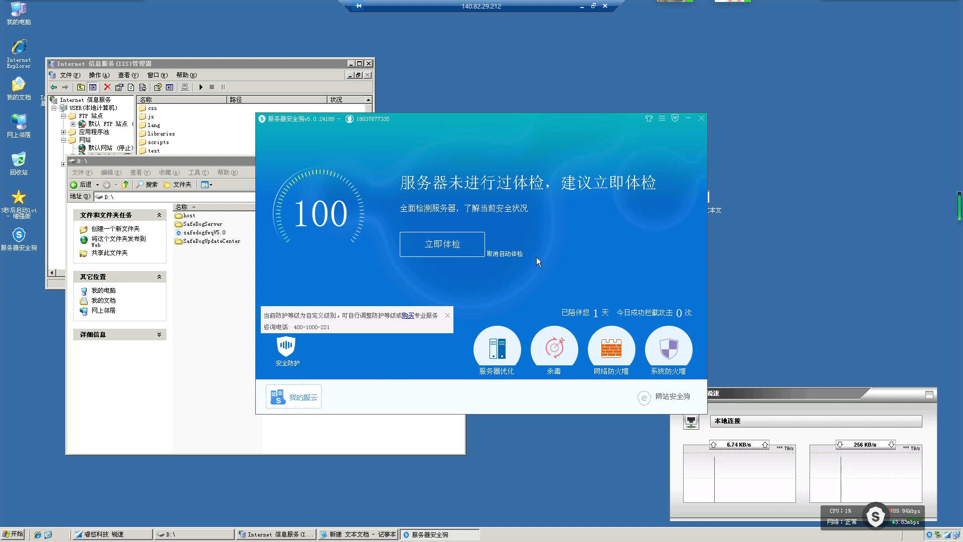
pyautogui.click(505, 261)
pyautogui.click(450, 316)
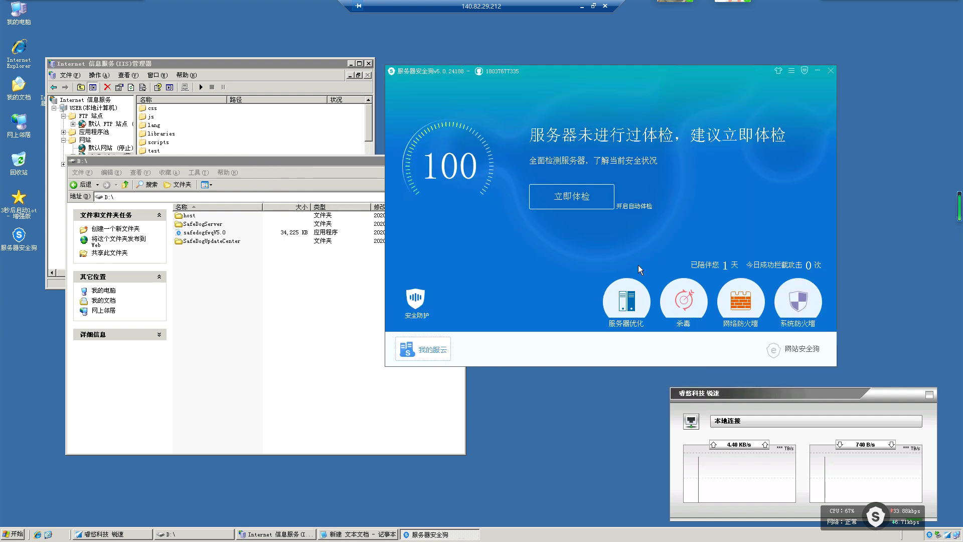
# In 服务器优化, review the system vulnerability and account scans and optimize the risky paths under 目录权限优化.
pyautogui.click(642, 312)
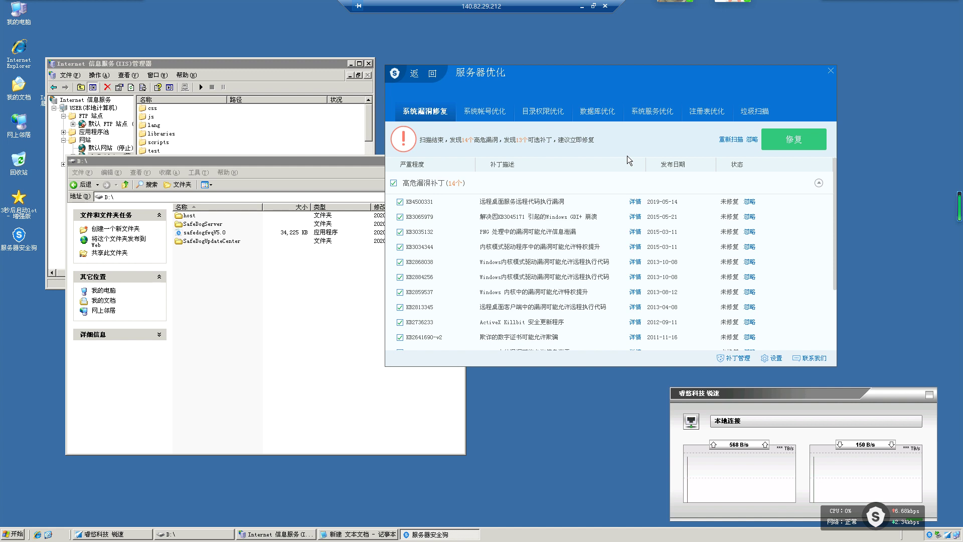
pyautogui.click(498, 123)
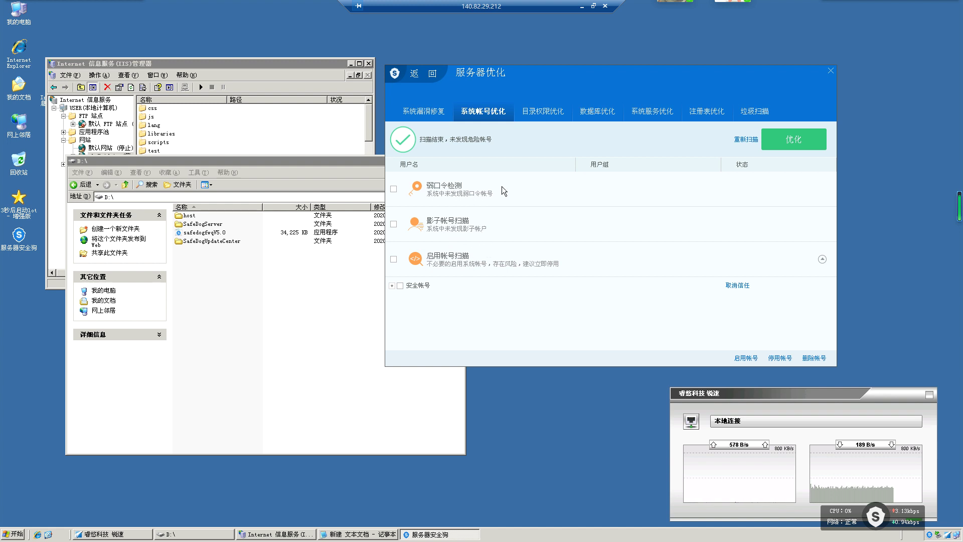
pyautogui.click(548, 115)
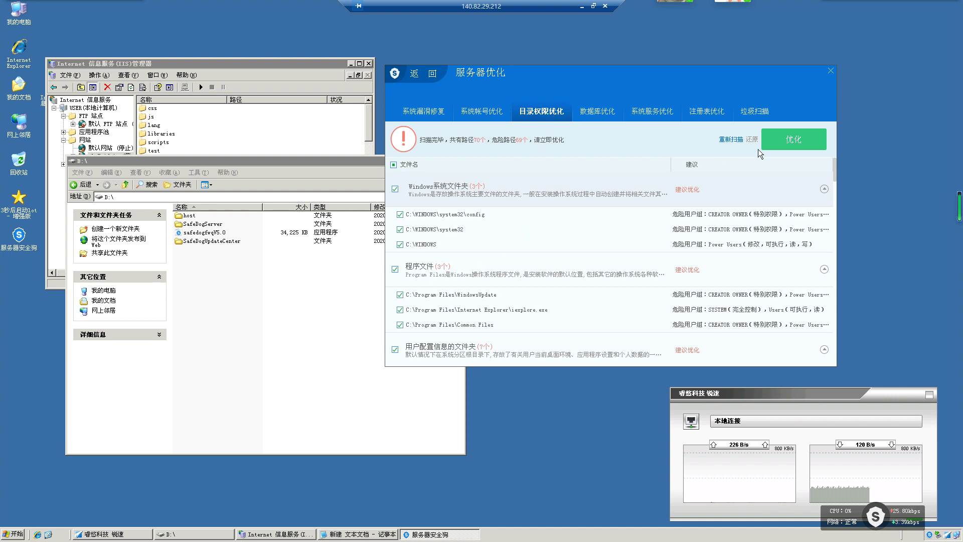
pyautogui.click(795, 146)
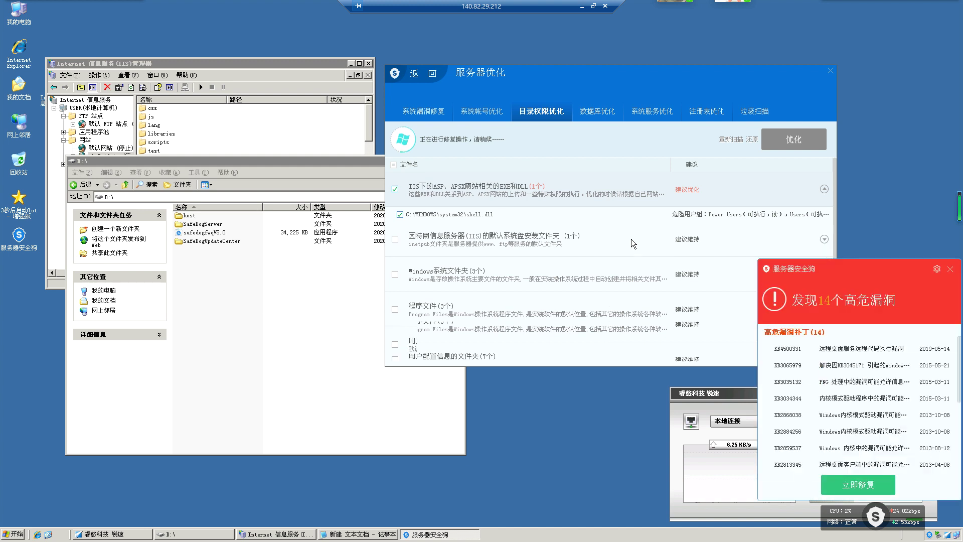
# Dismiss the high-risk vulnerability alert and review the scans under 数据库优化 and 系统服务优化.
pyautogui.click(951, 270)
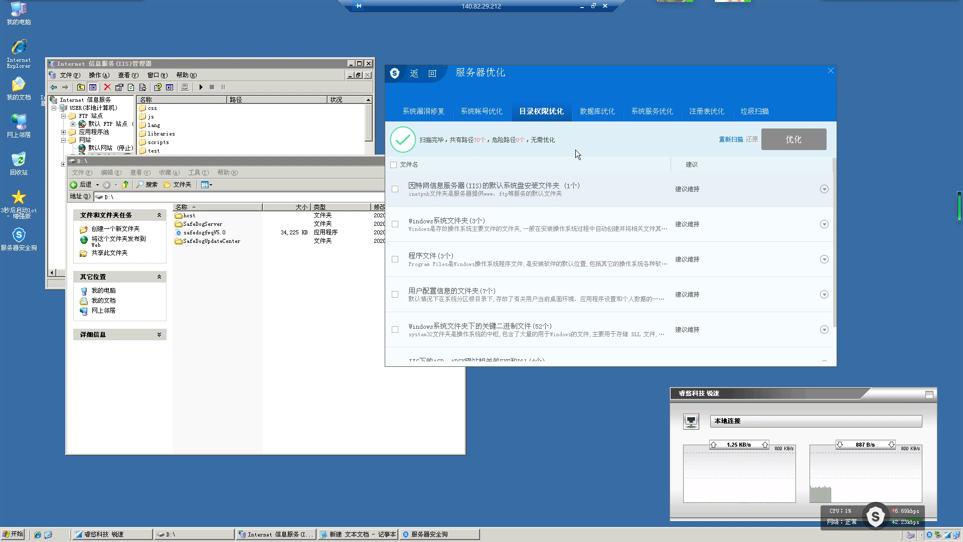
pyautogui.click(607, 124)
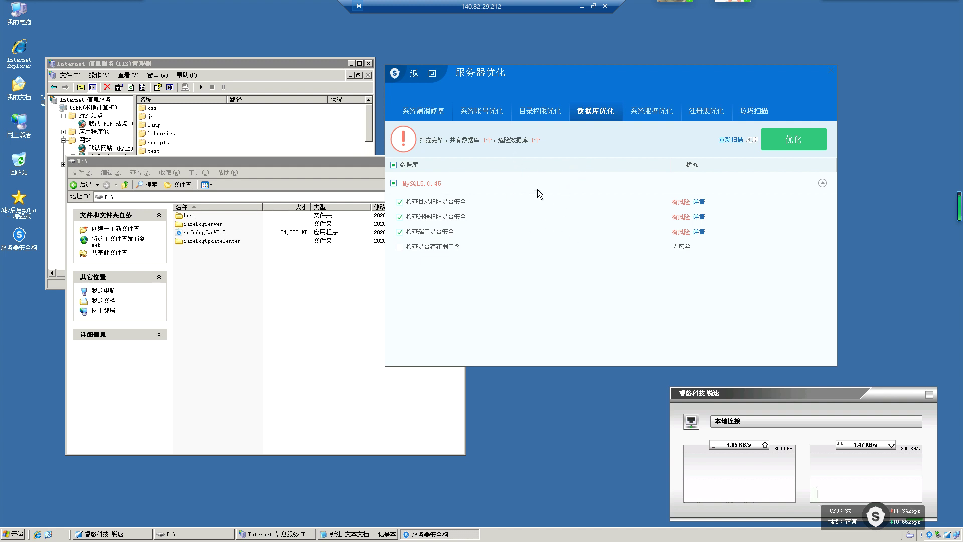
pyautogui.click(658, 124)
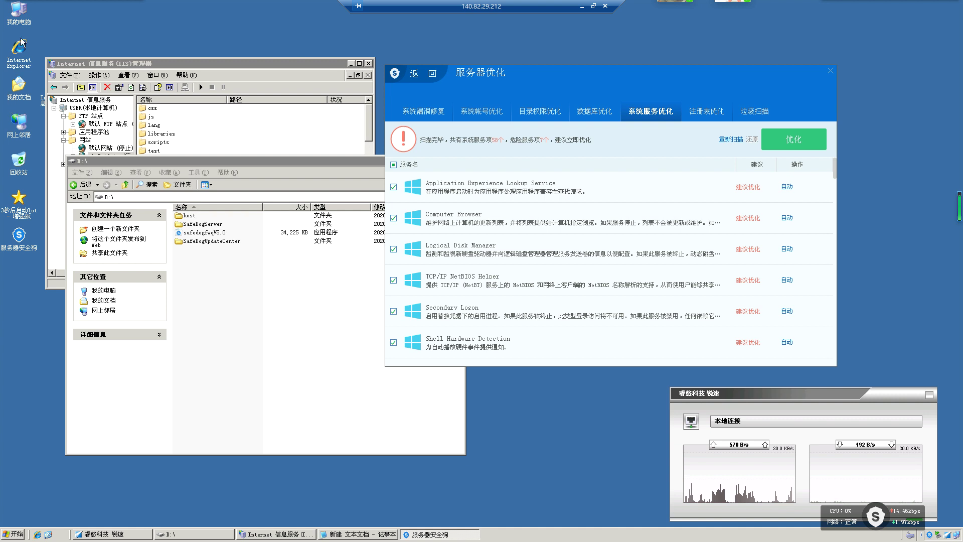
# Show the Windows services list in 计算机管理, enlarge the window, and review the services' status and startup types.
pyautogui.click(20, 21)
pyautogui.rightClick(21, 21)
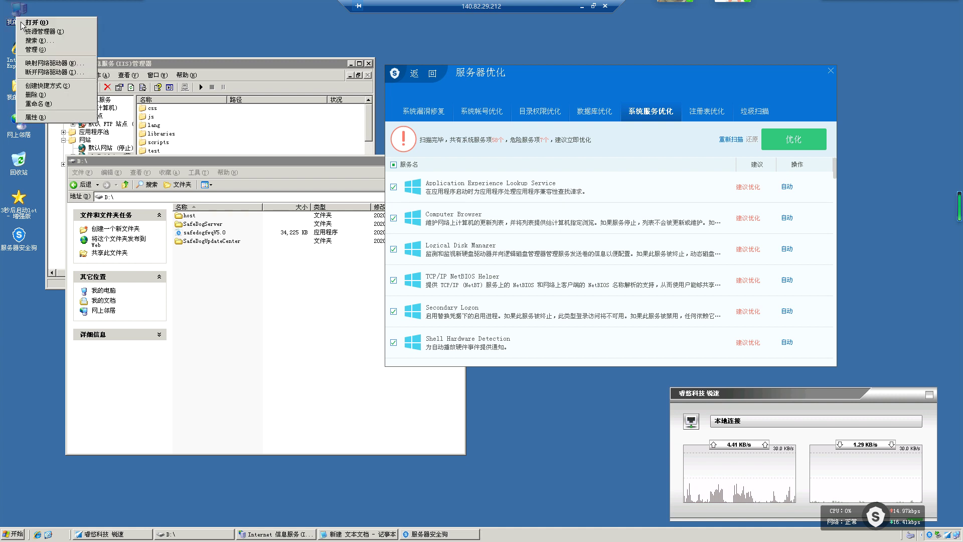
pyautogui.click(38, 50)
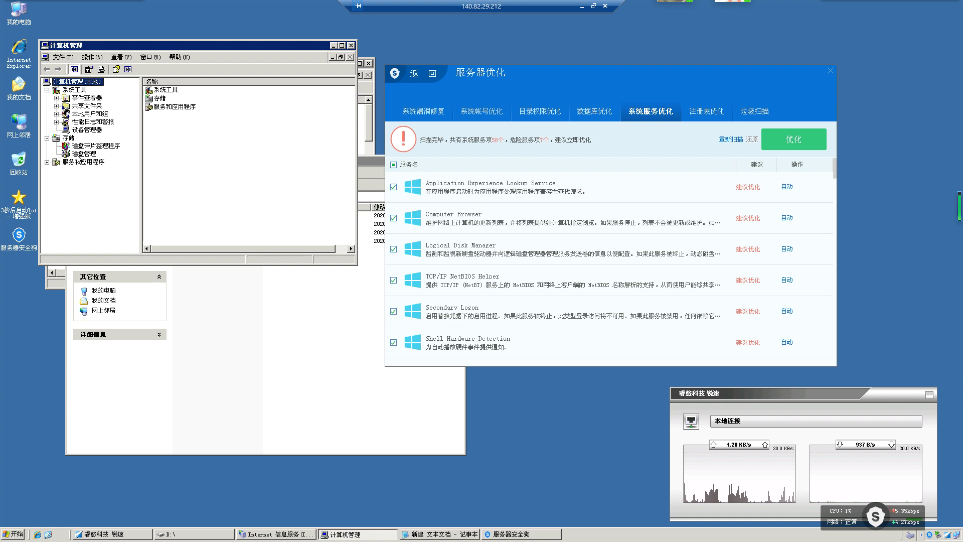
pyautogui.click(47, 161)
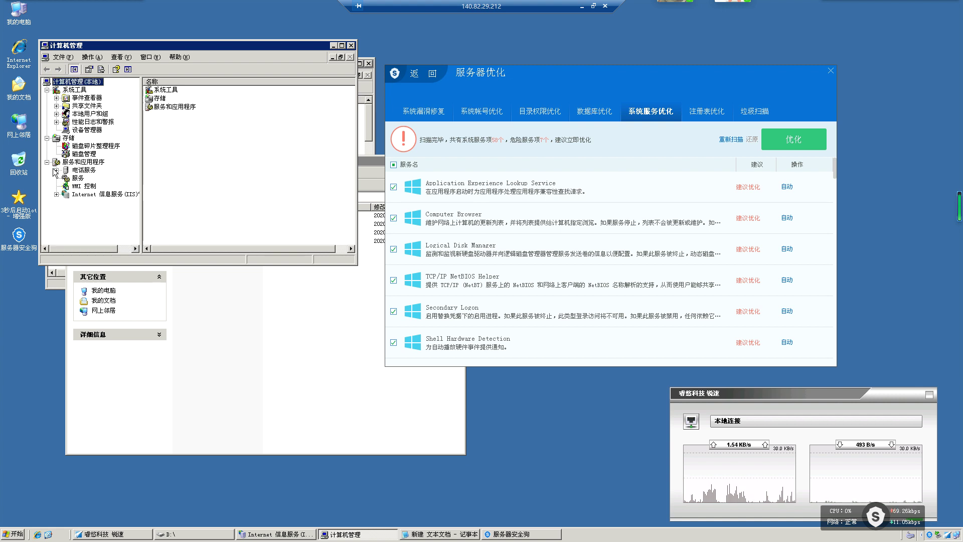
pyautogui.click(77, 179)
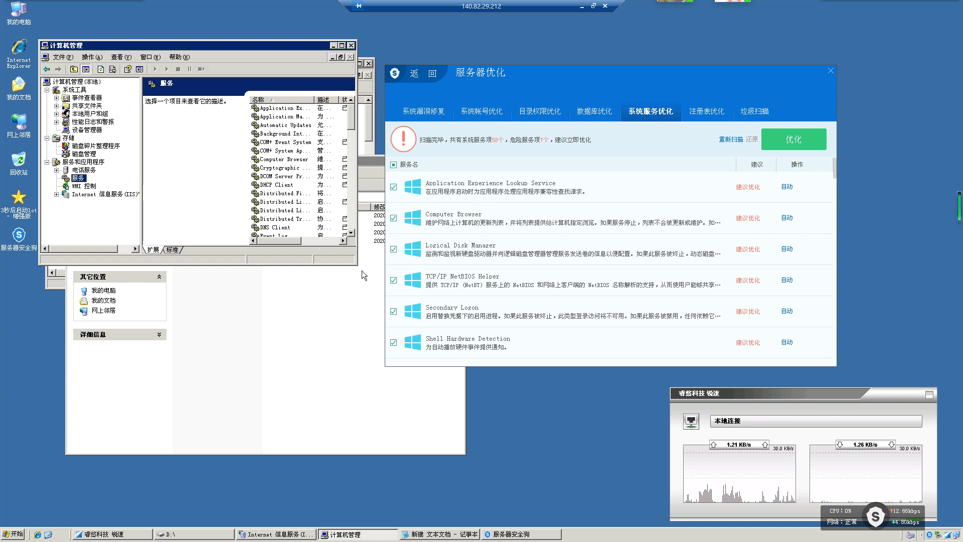
pyautogui.moveTo(357, 266); pyautogui.dragTo(334, 242)
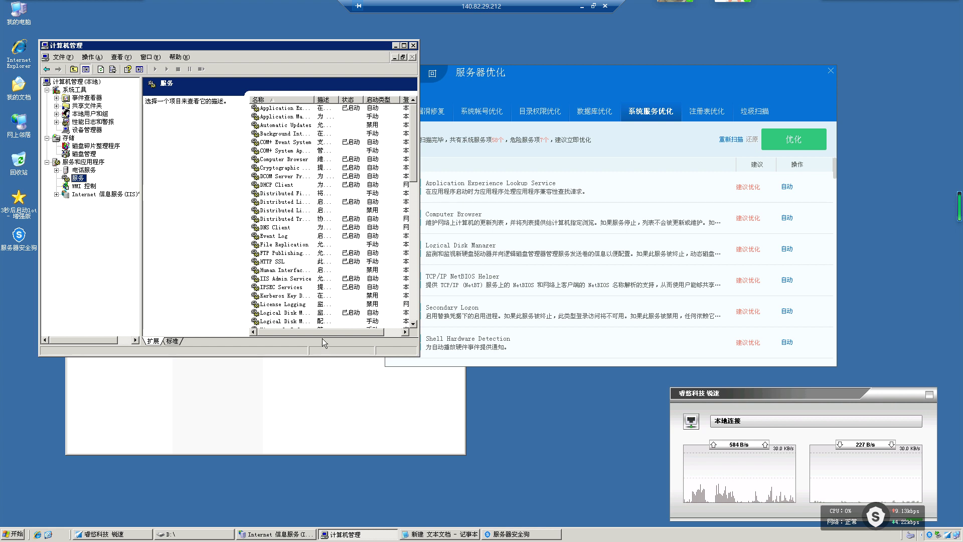
pyautogui.hscroll(3, 296, 334)
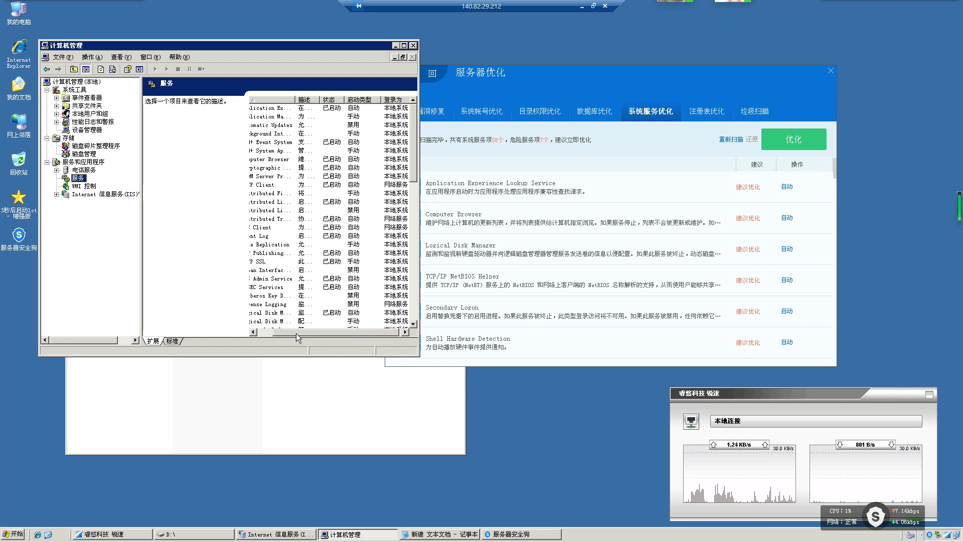
pyautogui.hscroll(-3, 393, 116)
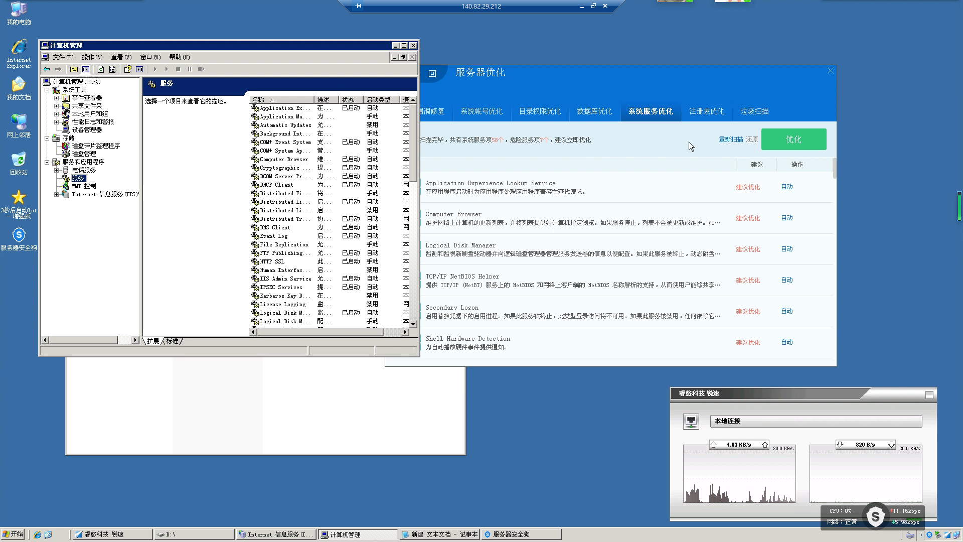
# Optimize the risky services under 系统服务优化 in 服务器安全狗 and review the resulting service list.
pyautogui.click(697, 91)
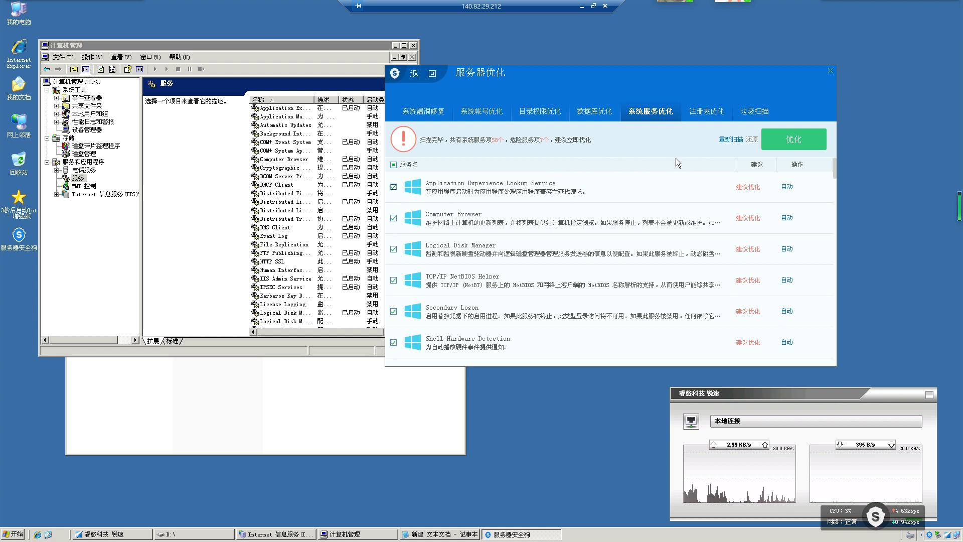
pyautogui.click(788, 149)
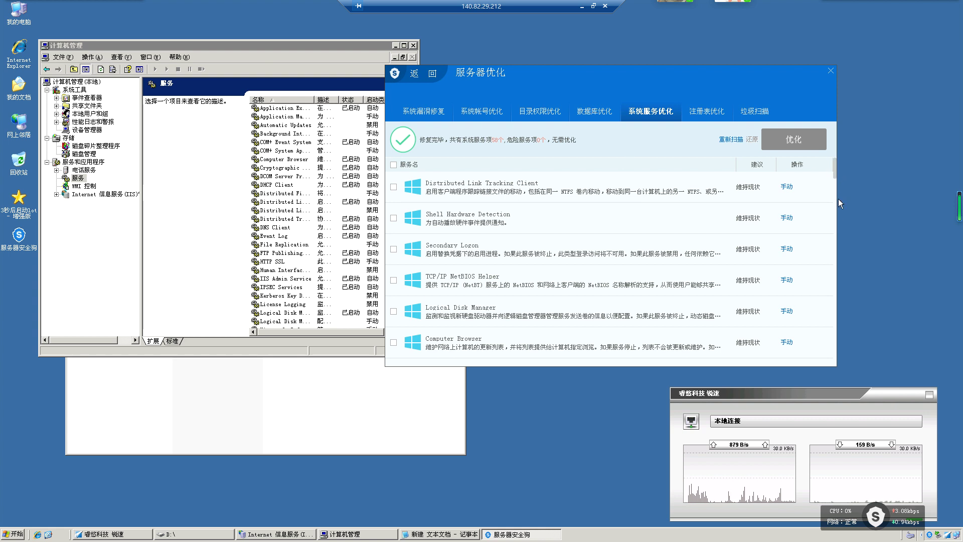
pyautogui.scroll(-2, 834, 324)
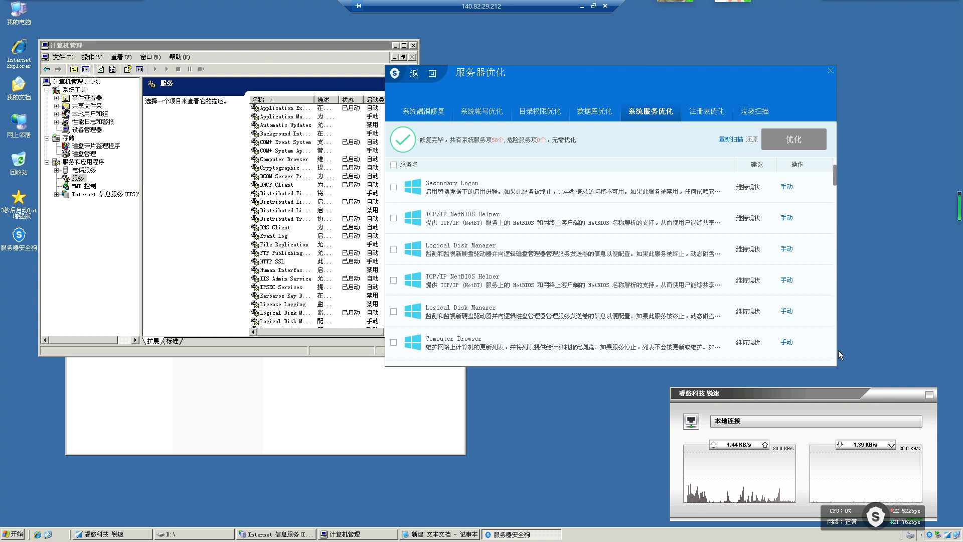
pyautogui.scroll(-3, 840, 356)
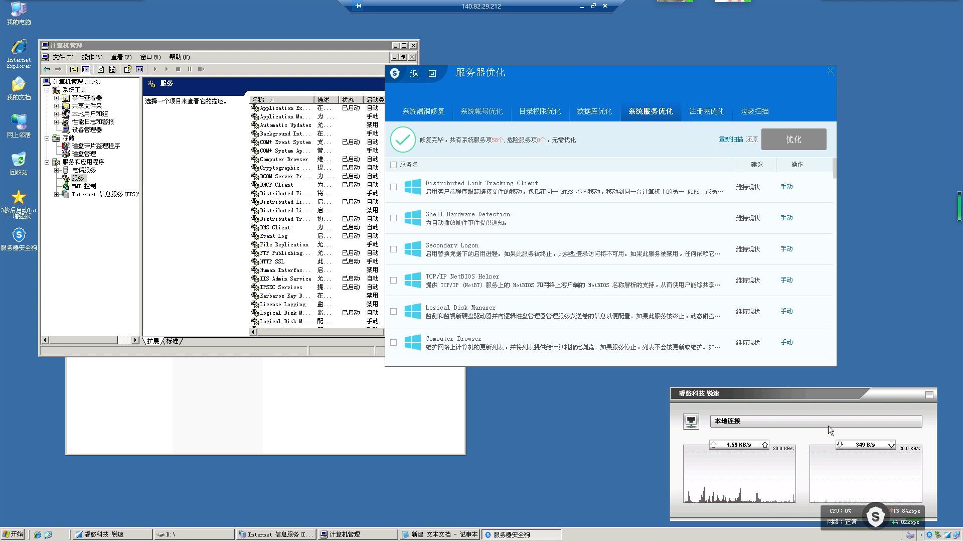
pyautogui.click(702, 119)
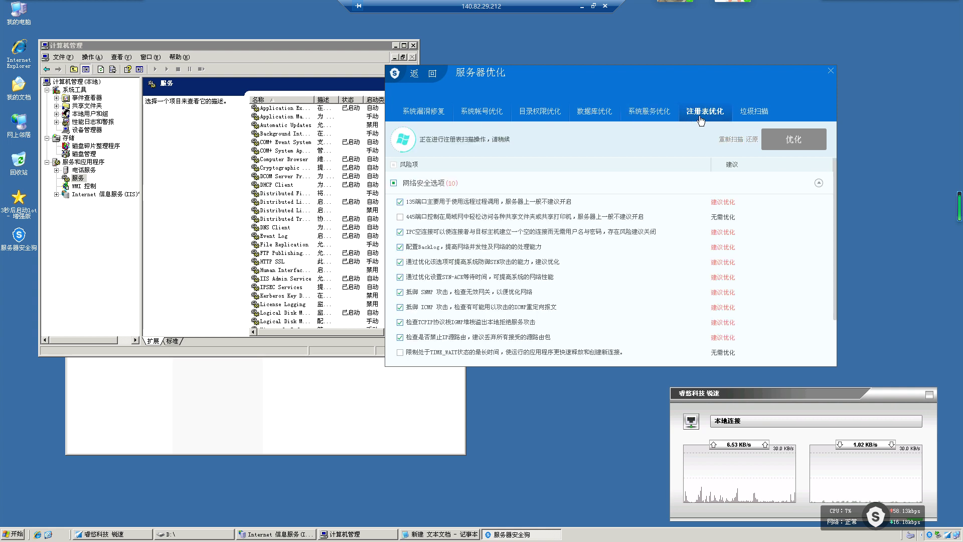
pyautogui.click(661, 119)
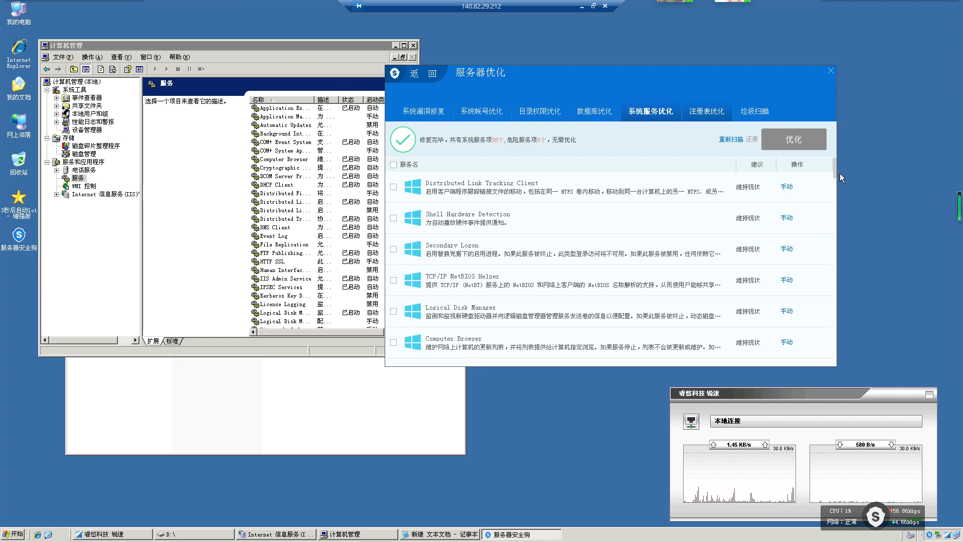
pyautogui.scroll(-2, 835, 228)
pyautogui.scroll(-5, 836, 335)
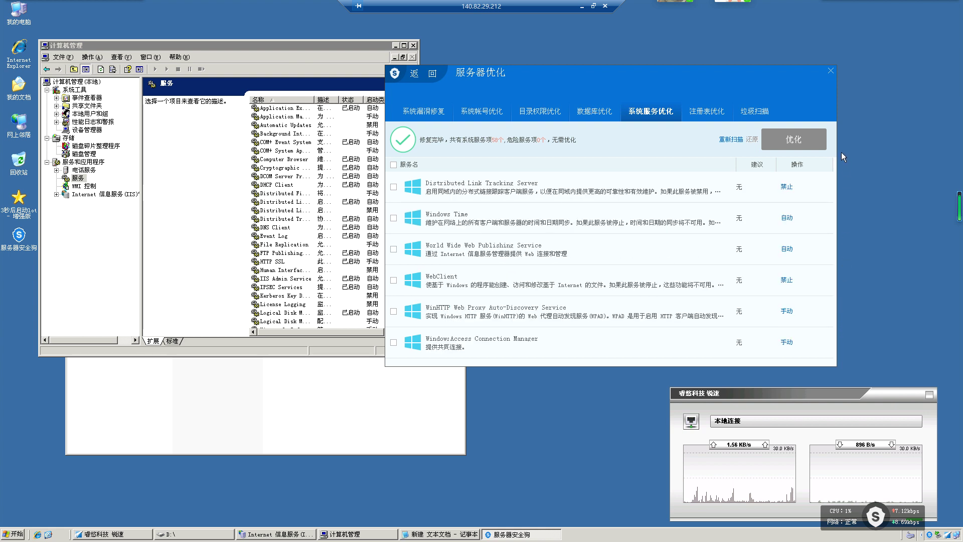
pyautogui.scroll(-3, 840, 146)
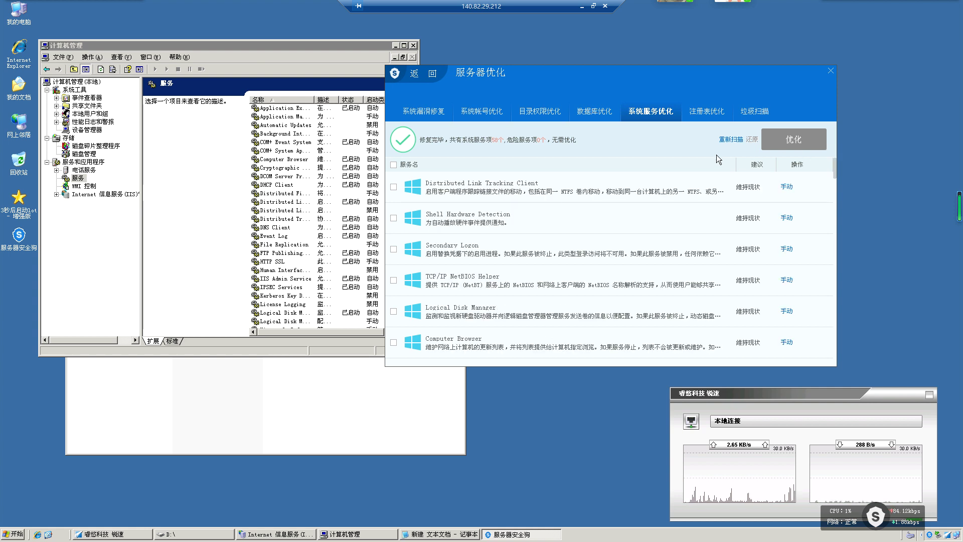
# Review the risk items under 注册表优化 and optimize all the recommended registry entries.
pyautogui.click(708, 120)
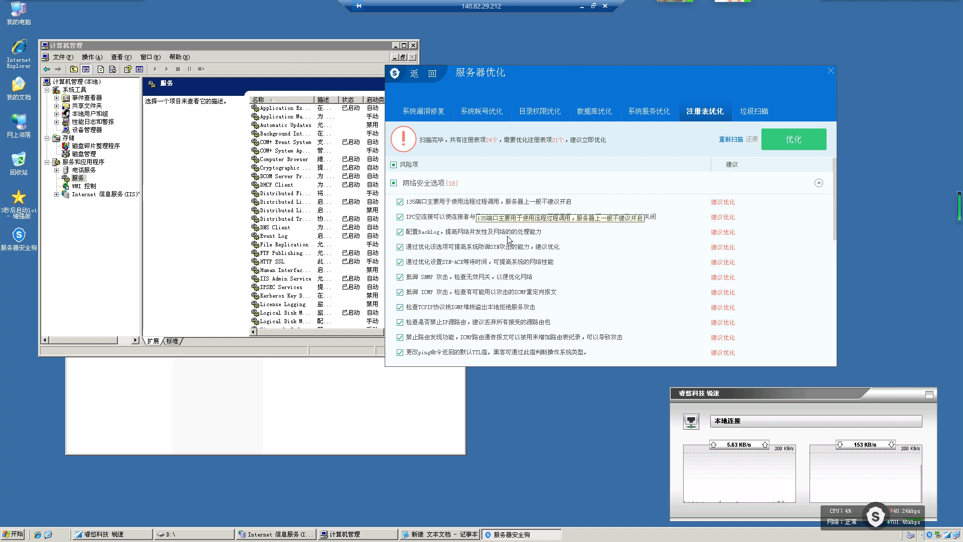
pyautogui.scroll(-2, 508, 240)
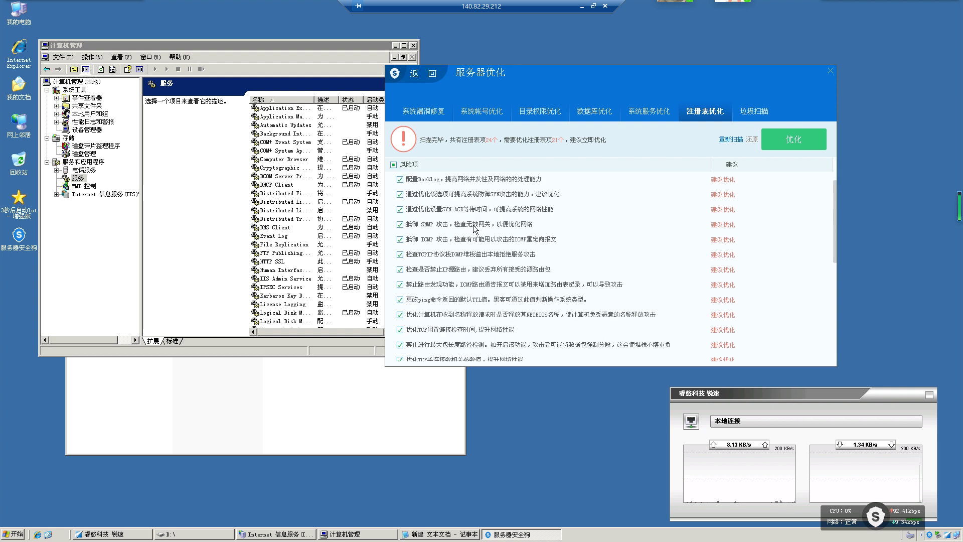
pyautogui.scroll(2, 475, 228)
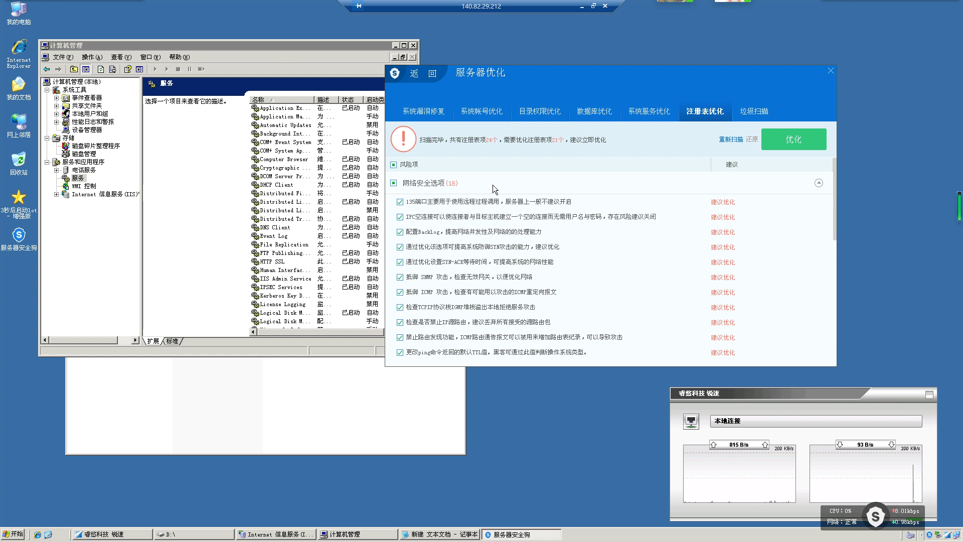
pyautogui.click(800, 147)
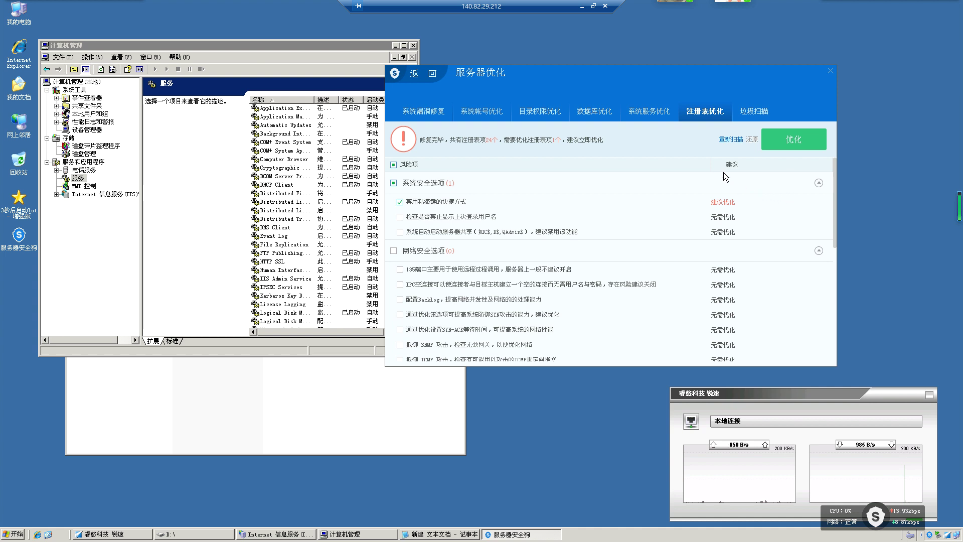
# Scan for junk files and redundant registry entries under 垃圾扫描 and clean the preselected items.
pyautogui.click(759, 116)
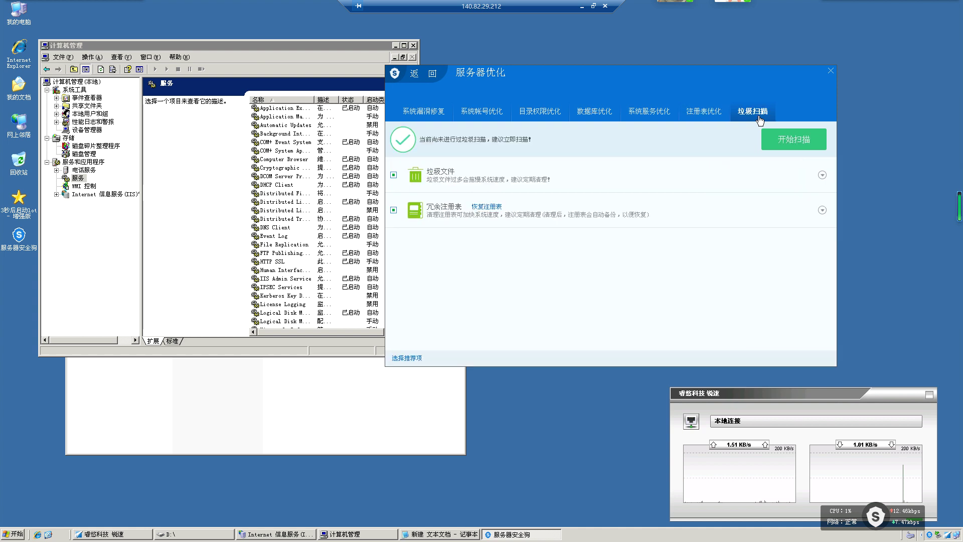
pyautogui.click(800, 143)
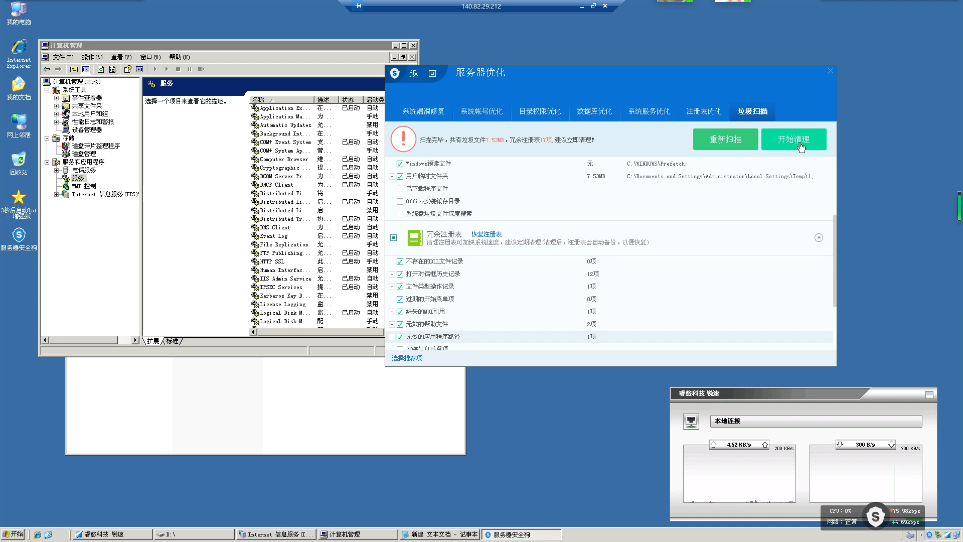
pyautogui.click(801, 146)
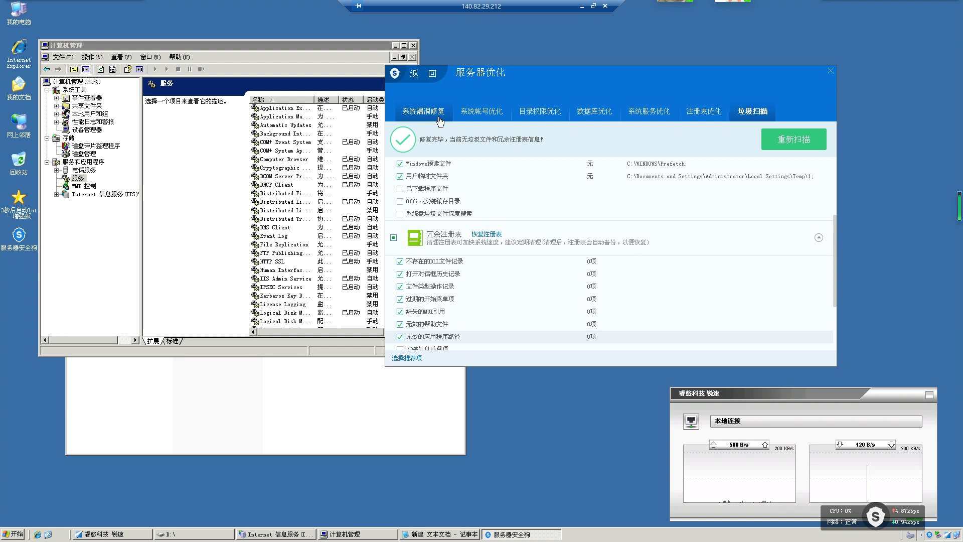
# Check the 系统帐号优化 scan, then list the local users in 计算机管理 and widen the 名称 column.
pyautogui.click(494, 118)
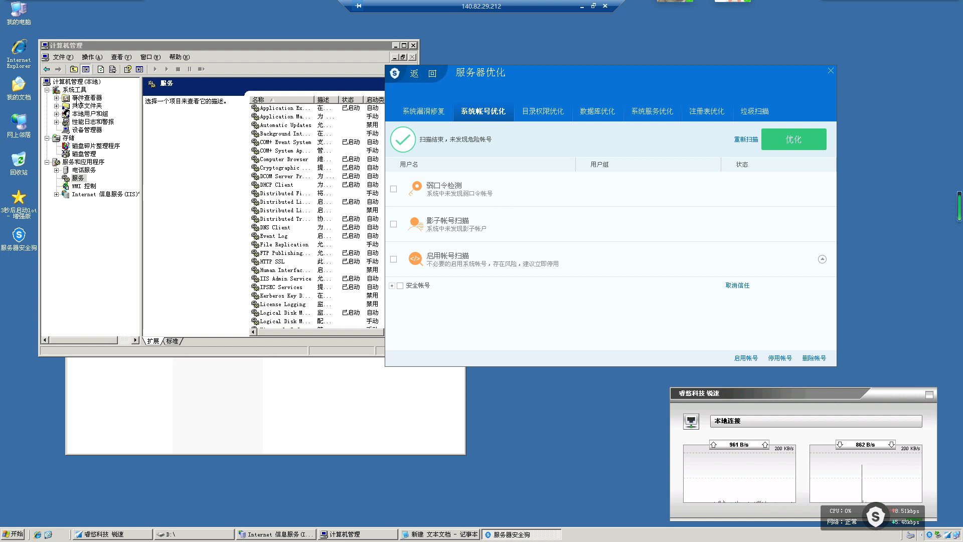
pyautogui.rightClick(18, 17)
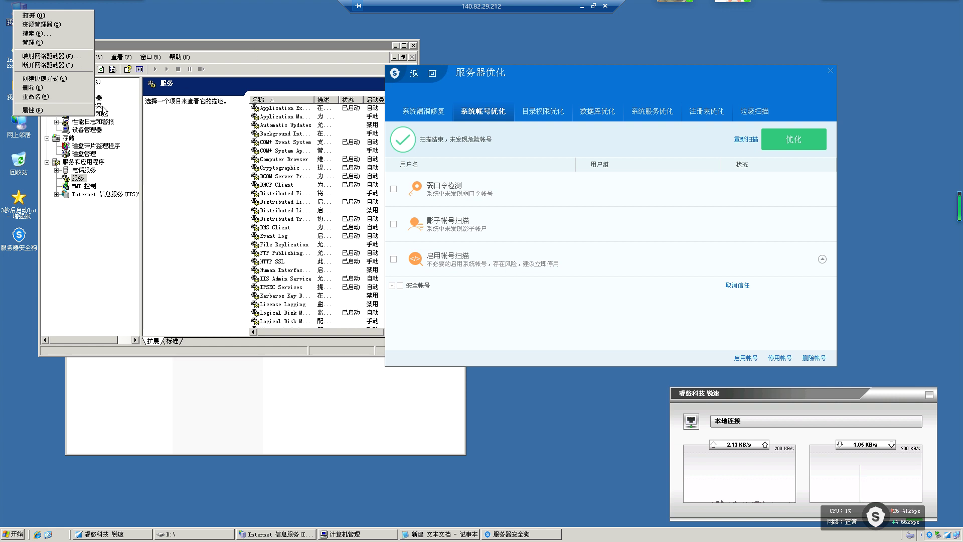
pyautogui.click(114, 127)
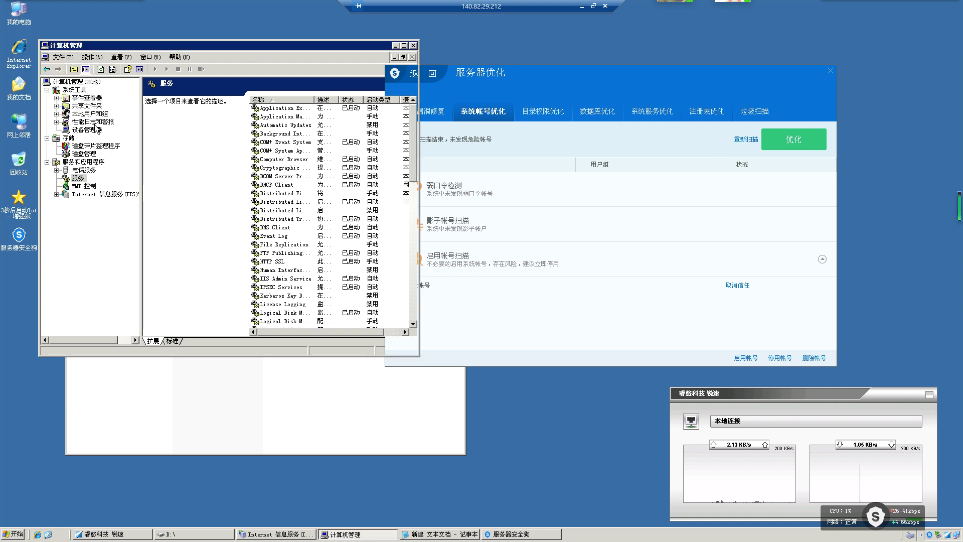
pyautogui.click(57, 114)
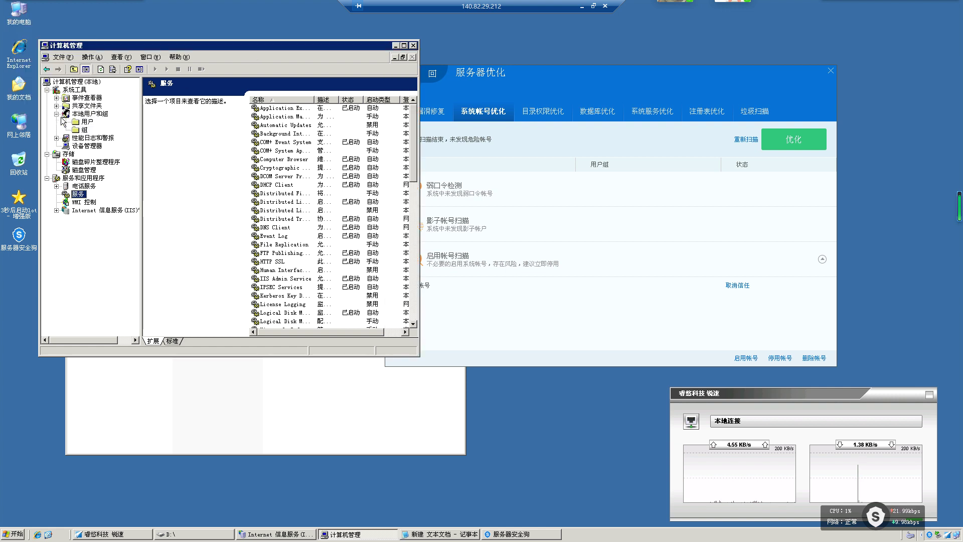
pyautogui.click(95, 125)
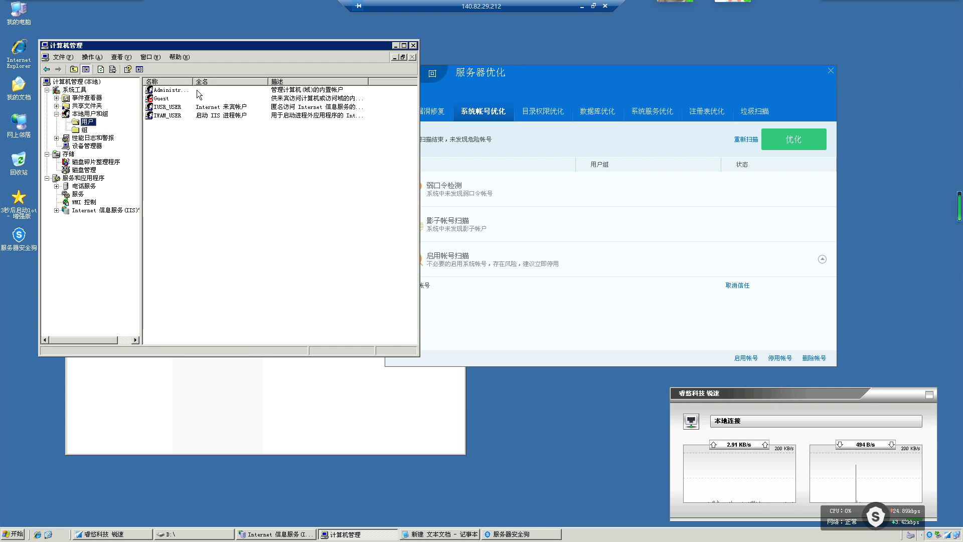
pyautogui.moveTo(193, 81); pyautogui.dragTo(217, 84)
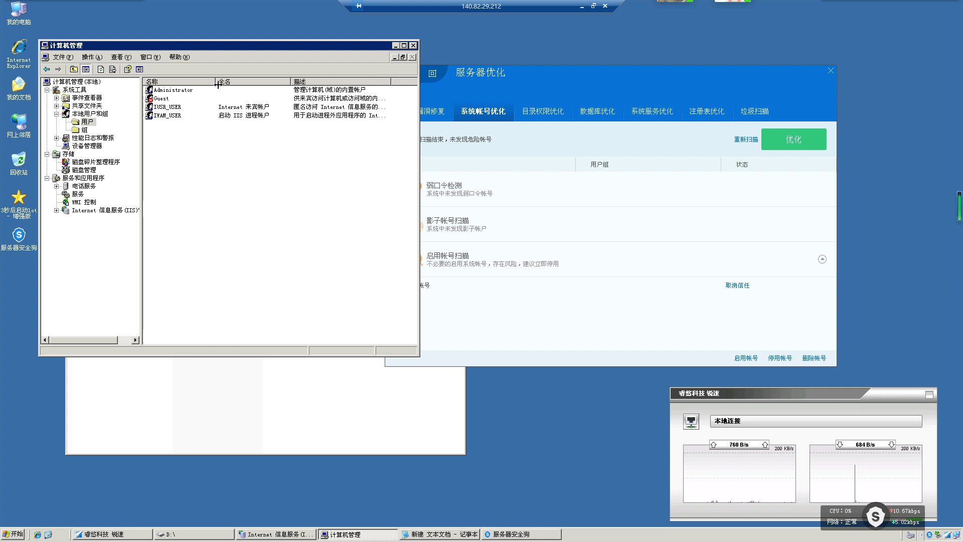
# Look over the actions available for the built-in Administrator account, such as 设置密码 and 重命名, without applying any.
pyautogui.rightClick(174, 91)
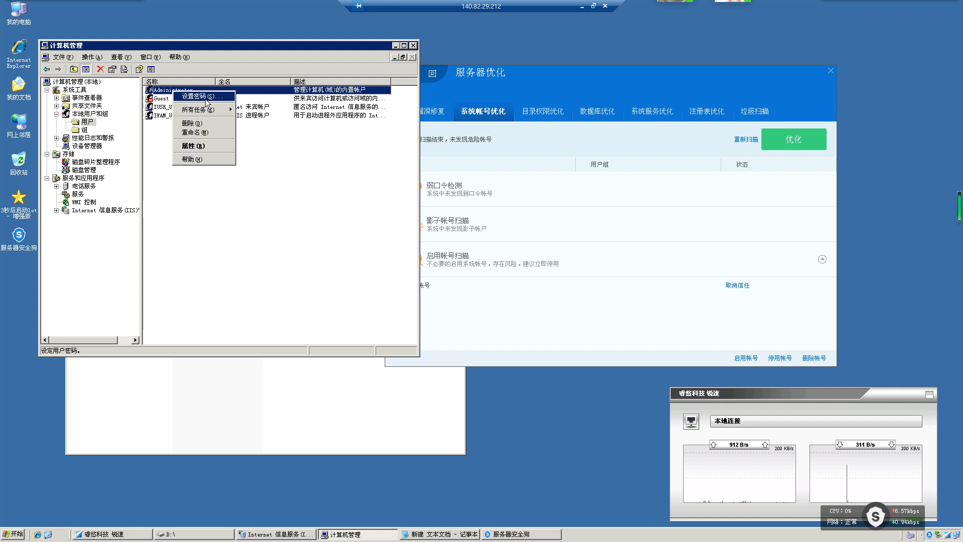
pyautogui.click(155, 134)
pyautogui.click(167, 90)
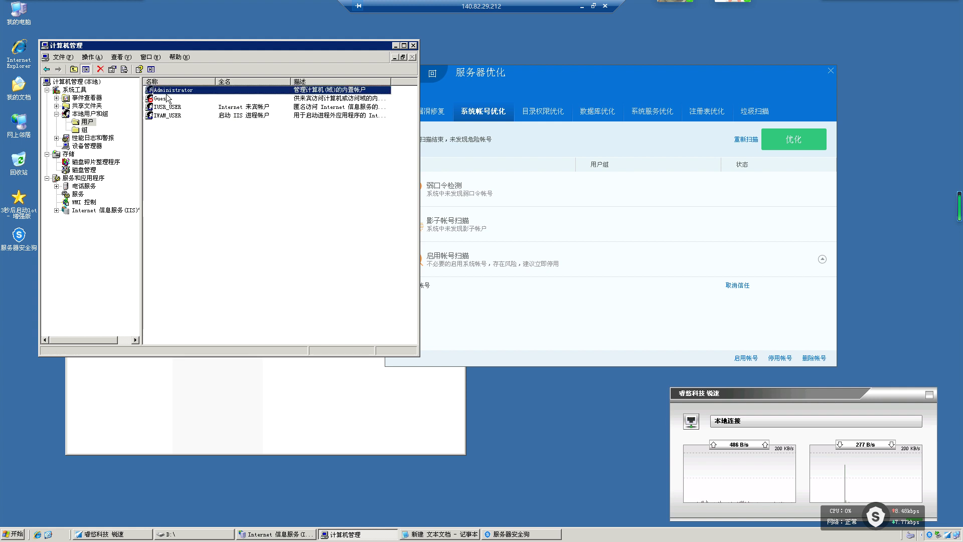
pyautogui.rightClick(168, 97)
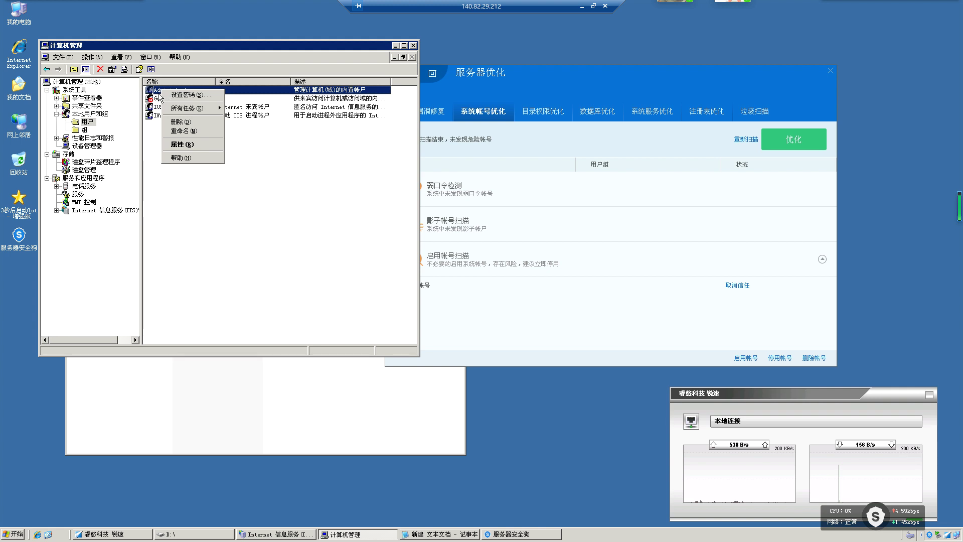
pyautogui.click(154, 132)
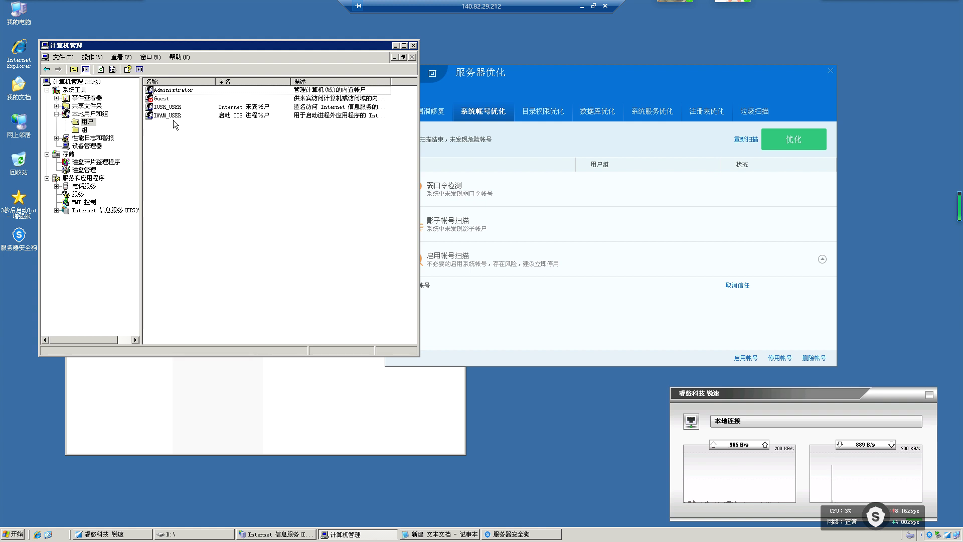
# Look over the IWAM_USER, IUSR_USER and Administrator accounts and the actions available for Administrator, without applying any.
pyautogui.click(243, 121)
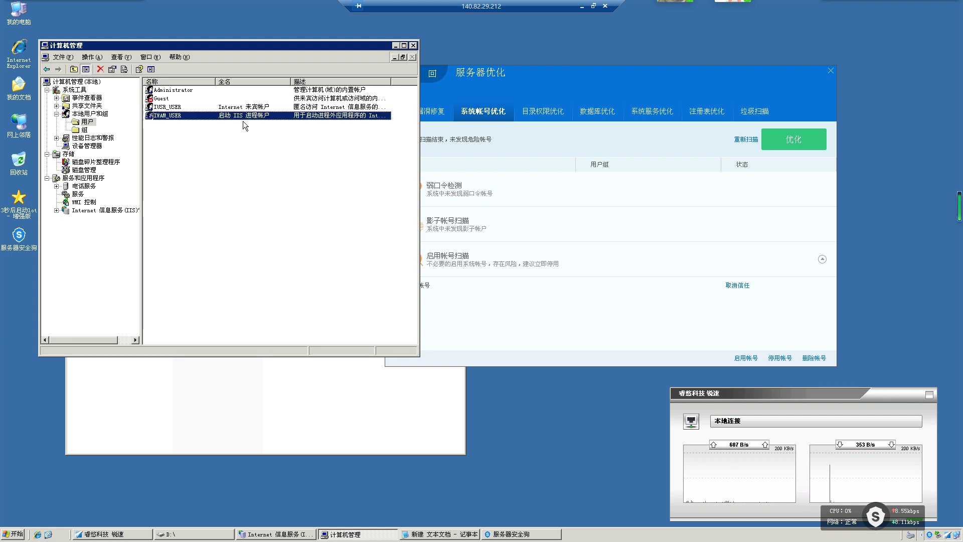
pyautogui.click(312, 109)
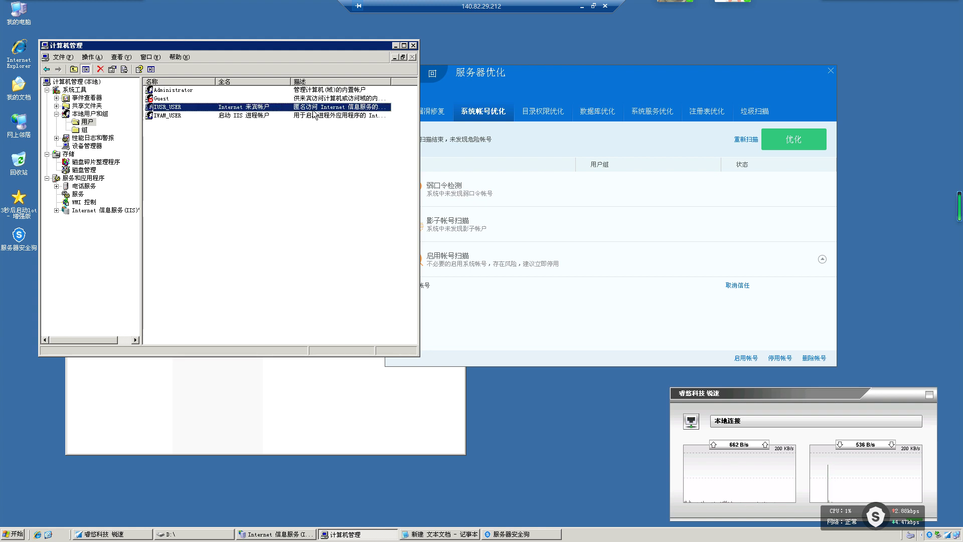
pyautogui.click(170, 119)
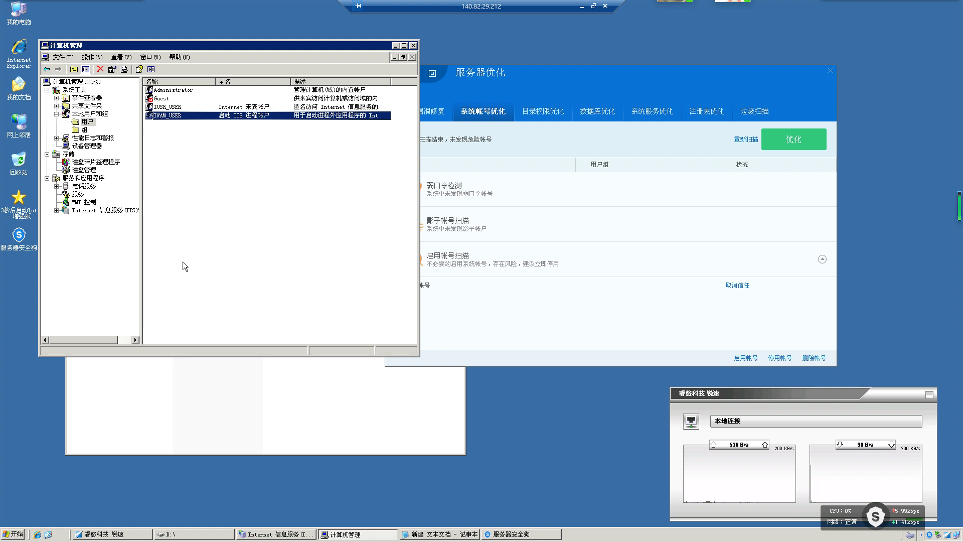
pyautogui.click(175, 93)
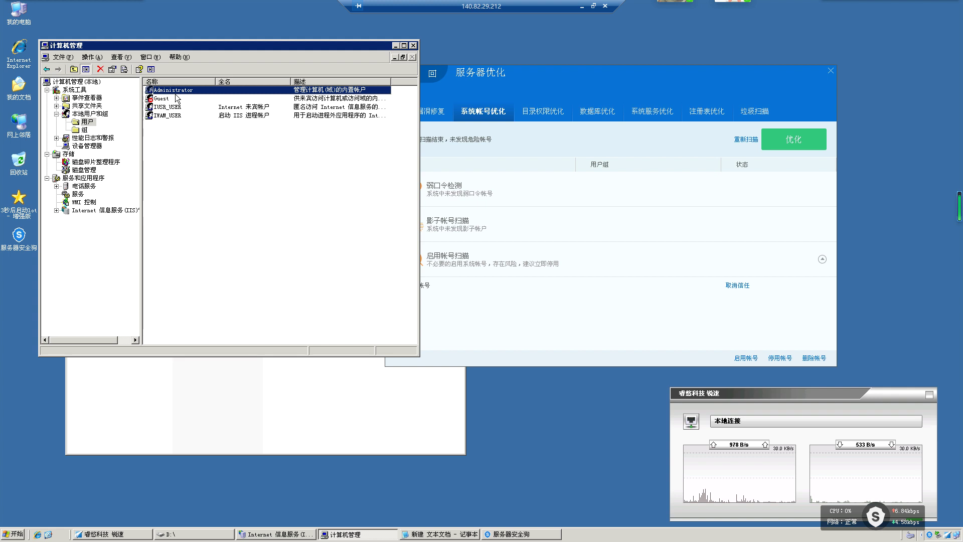
pyautogui.rightClick(172, 90)
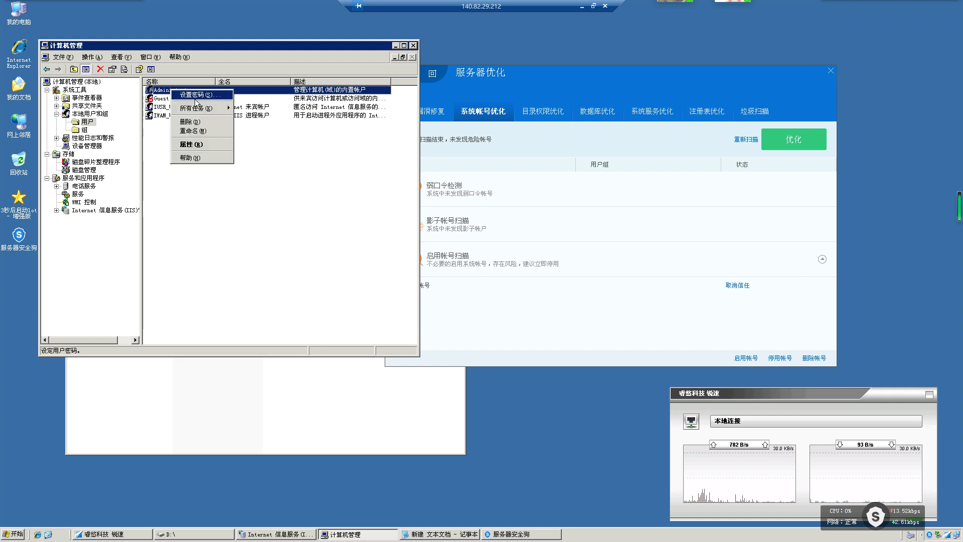
pyautogui.click(239, 248)
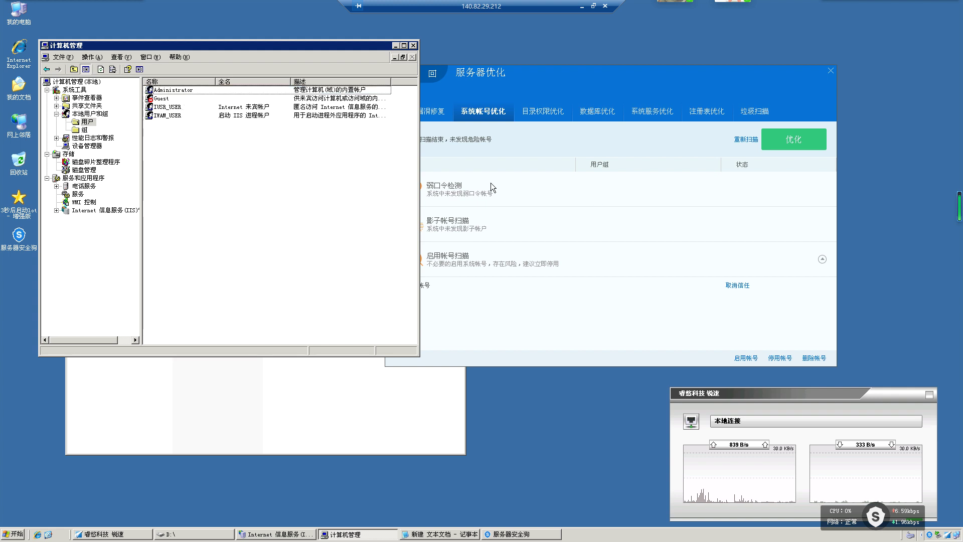
# Check the 目录权限优化 and 系统漏洞修复 scan results in 服务器安全狗, then return to its home page.
pyautogui.click(554, 193)
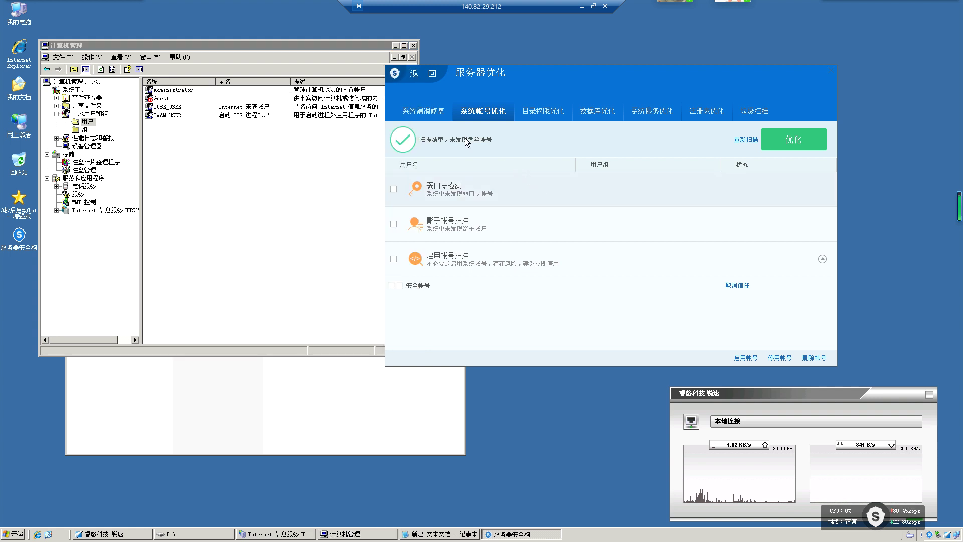
pyautogui.click(552, 114)
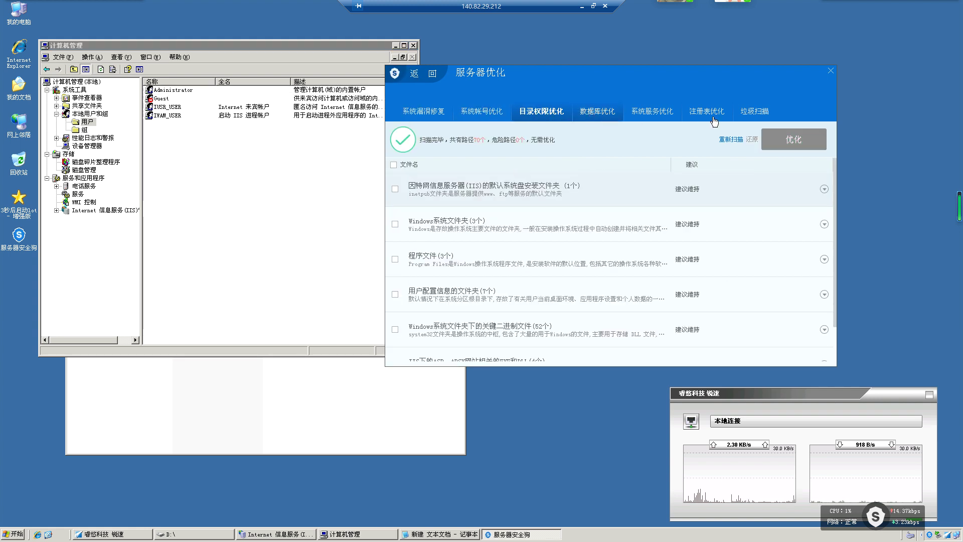
pyautogui.click(423, 115)
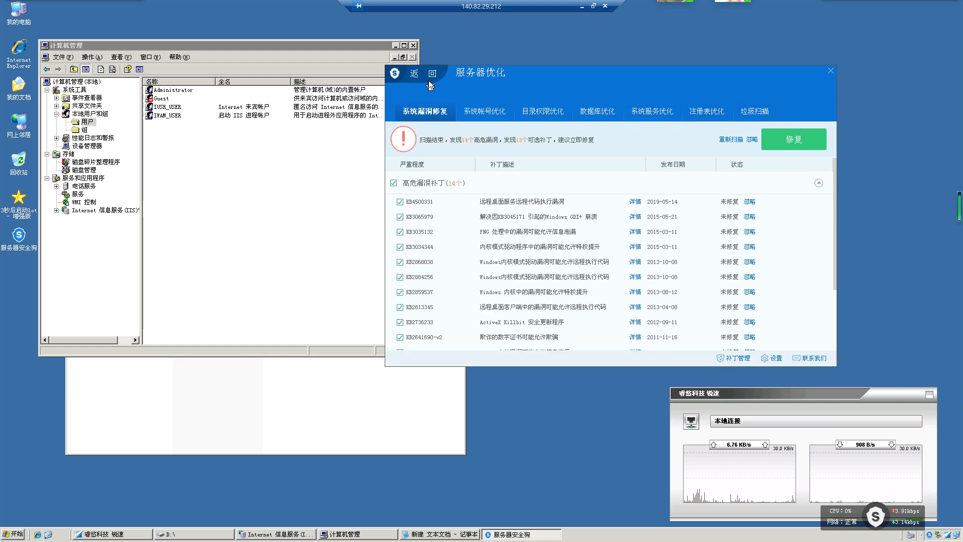
pyautogui.click(429, 80)
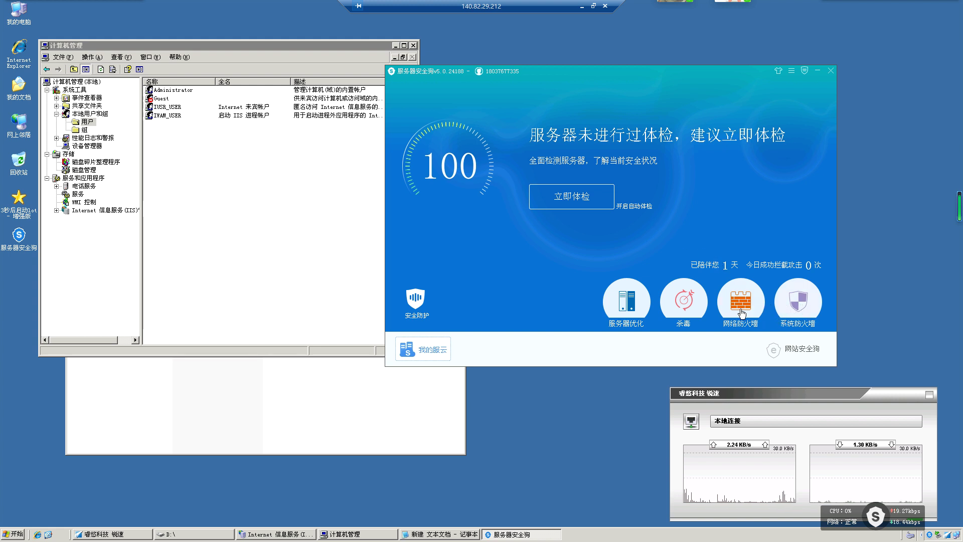
# Look over the scan modes and virus engines on the 杀毒 page, then return to the home page.
pyautogui.click(699, 314)
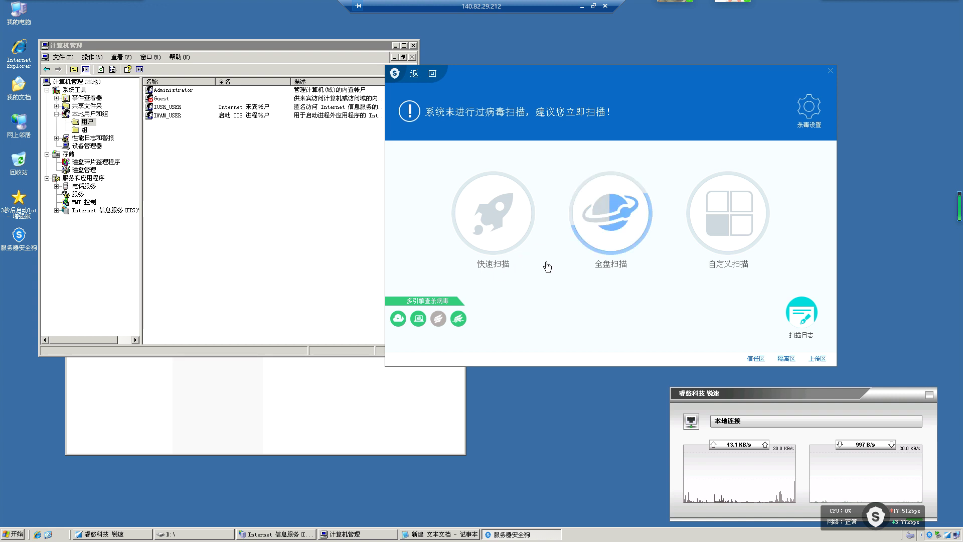
pyautogui.click(439, 322)
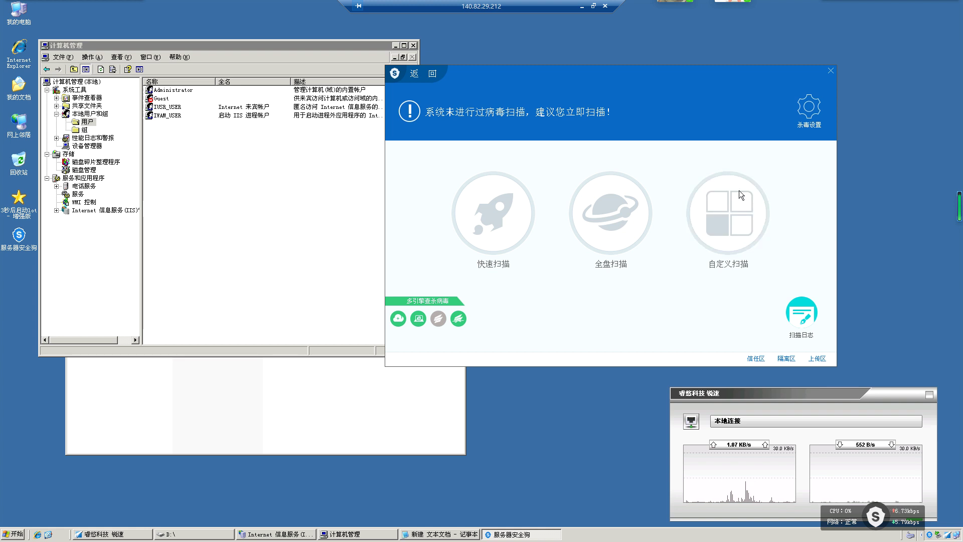
pyautogui.click(438, 85)
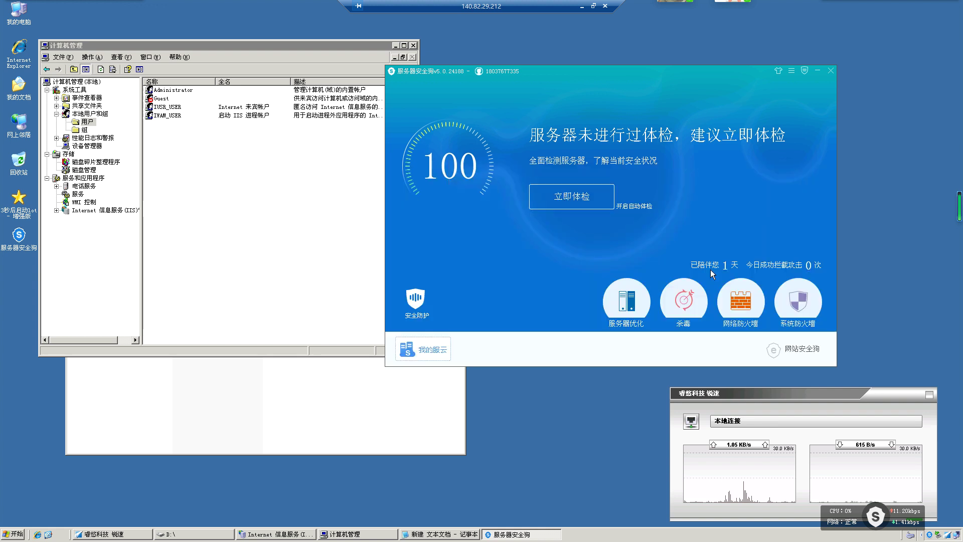
# Review the 网络防火墙 protections and its 超级白名单 and 超级黑名单 IP lists, then return to the home page.
pyautogui.click(755, 314)
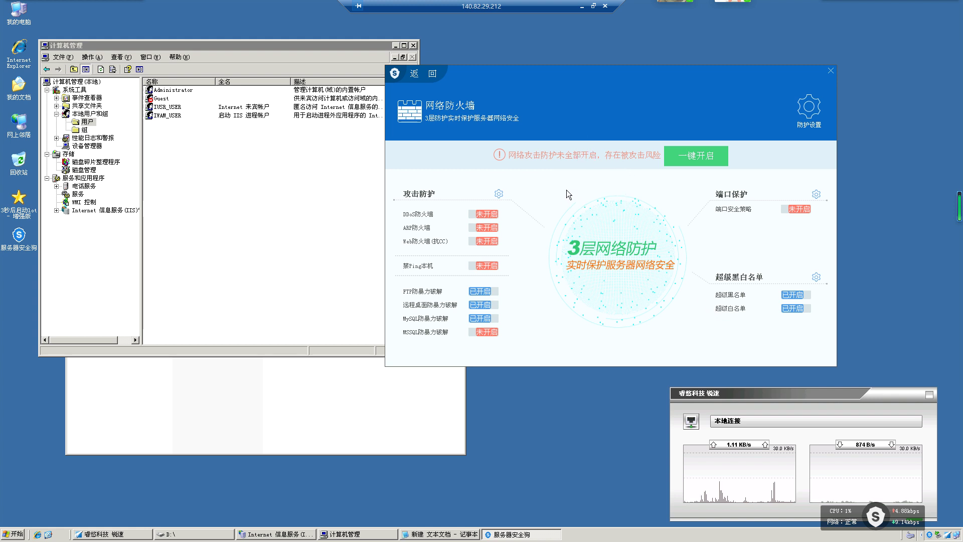
pyautogui.click(818, 280)
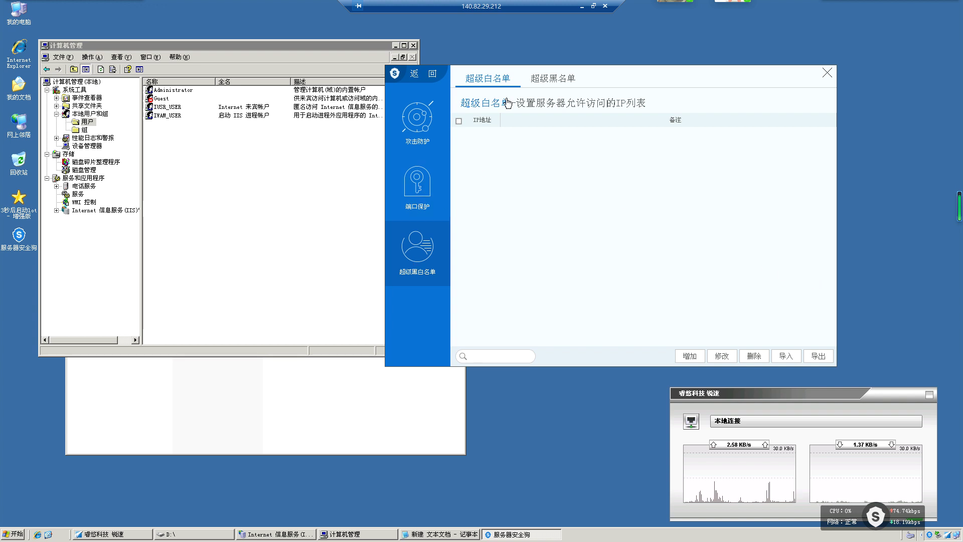
pyautogui.click(548, 88)
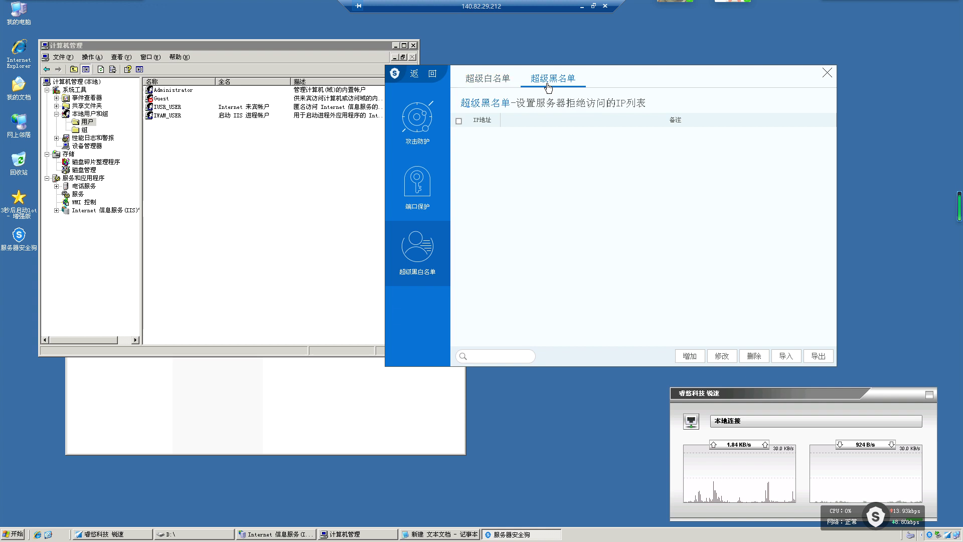
pyautogui.click(494, 88)
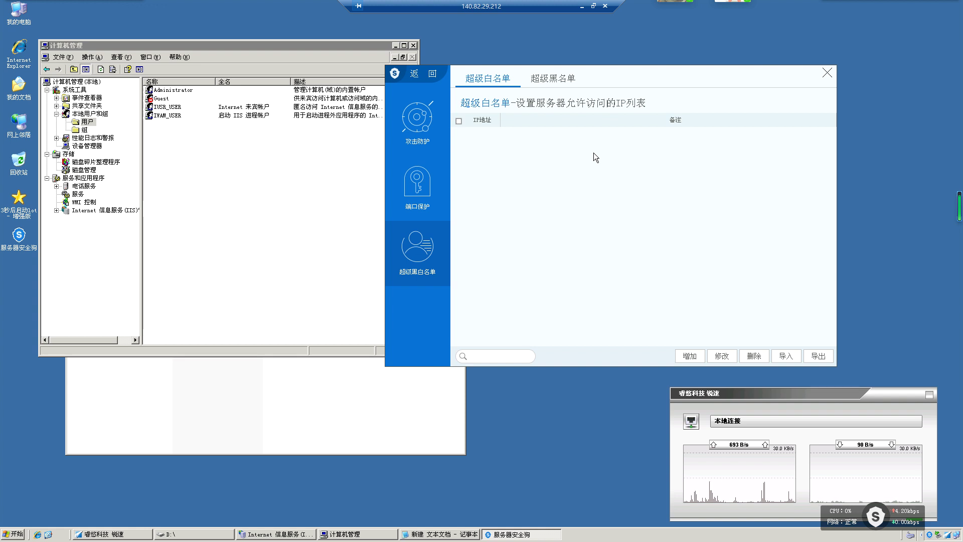
pyautogui.click(551, 81)
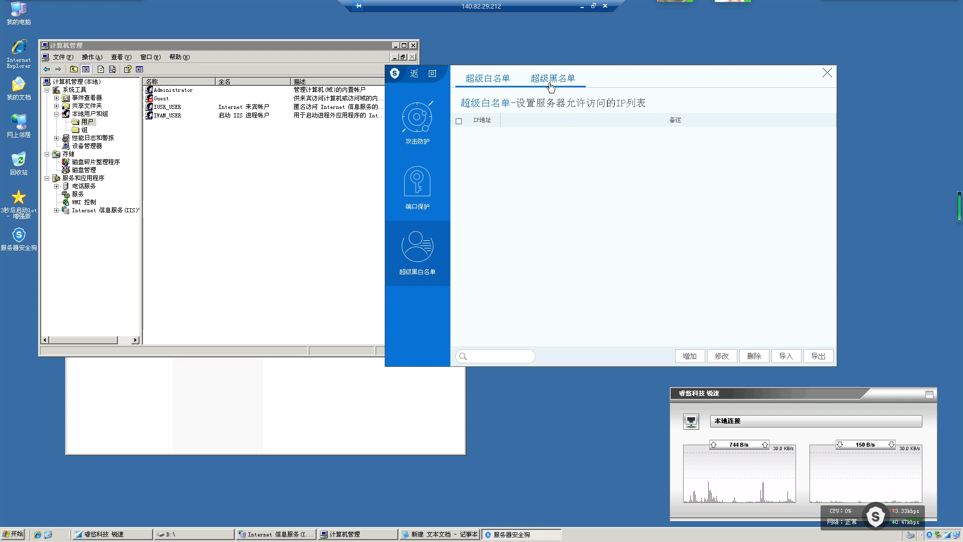
pyautogui.click(433, 80)
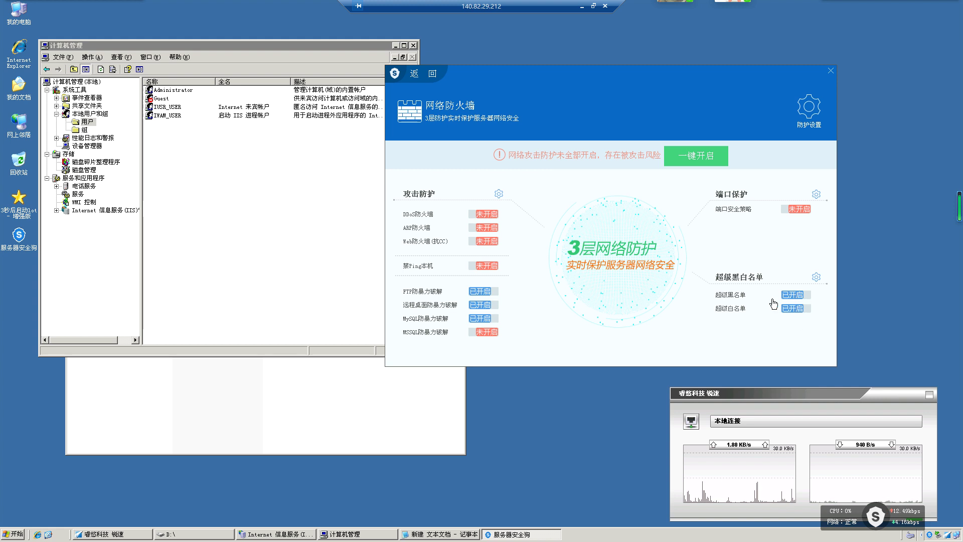
pyautogui.click(432, 75)
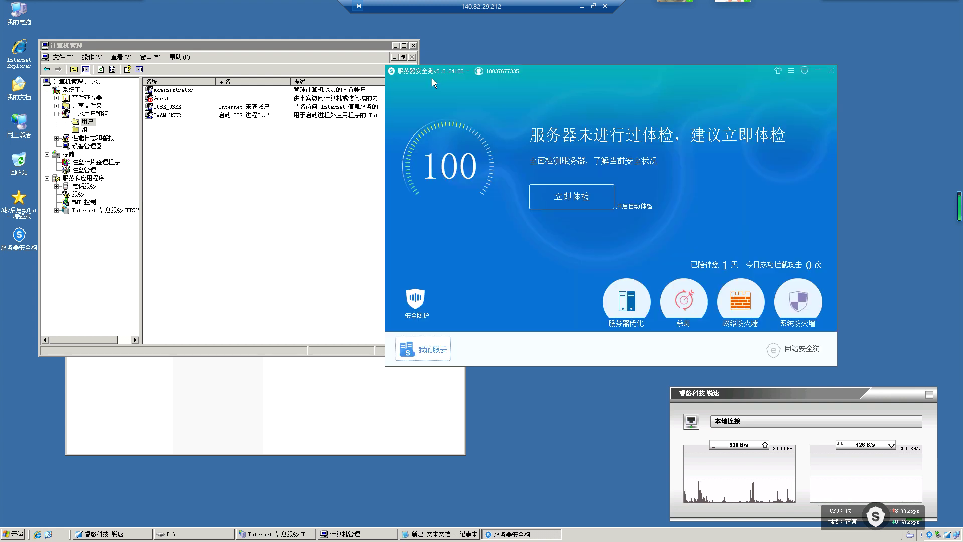
# Under 登录保护 in 系统防火墙, set 远程登录端口 to 1101 and submit the change.
pyautogui.click(808, 311)
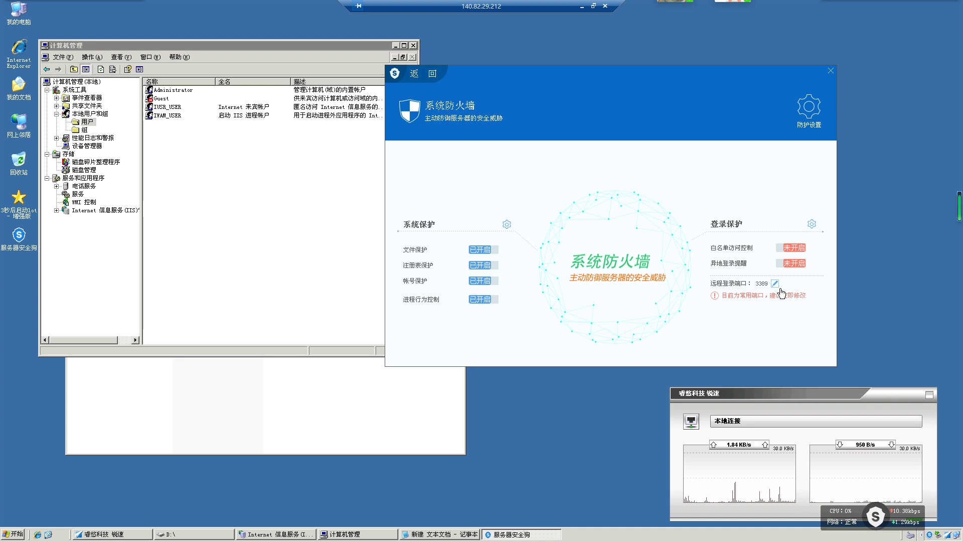
pyautogui.click(775, 283)
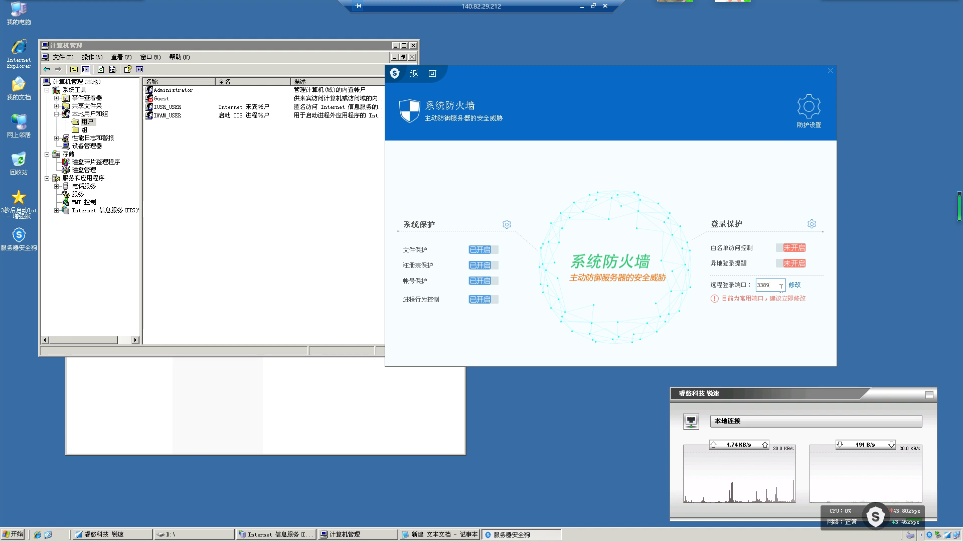
pyautogui.press('BackSpace')
pyautogui.press('BackSpace')
pyautogui.press('BackSpace')
pyautogui.press('BackSpace')
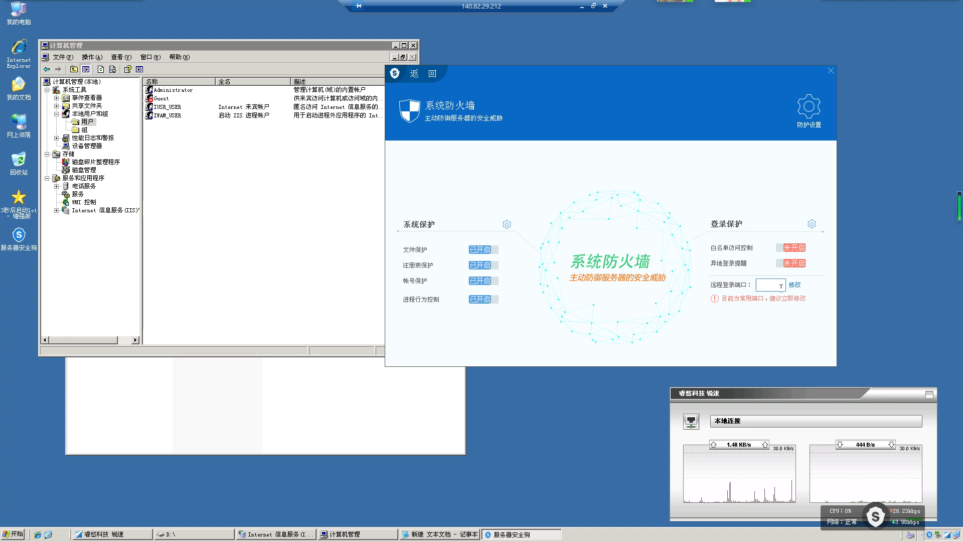
pyautogui.write('1101')
pyautogui.doubleClick(762, 287)
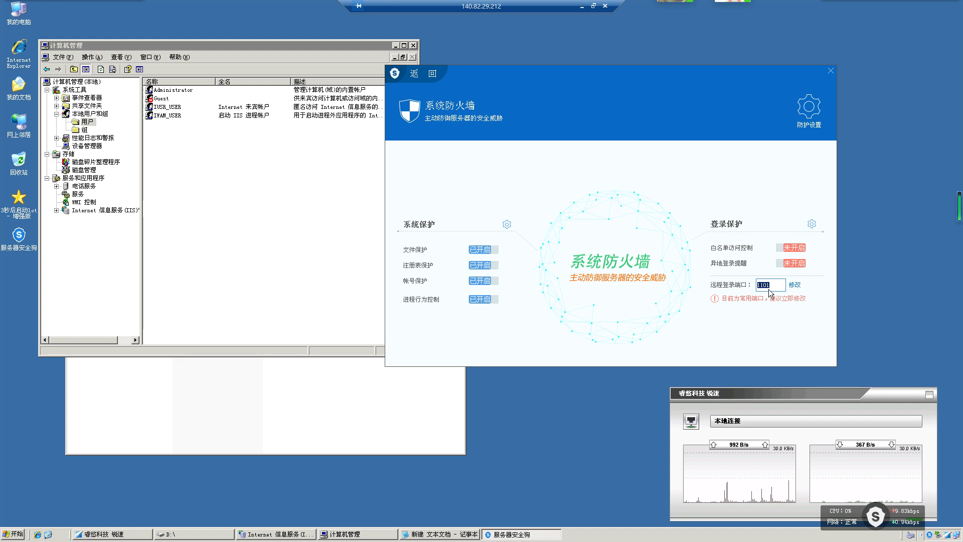
pyautogui.click(798, 289)
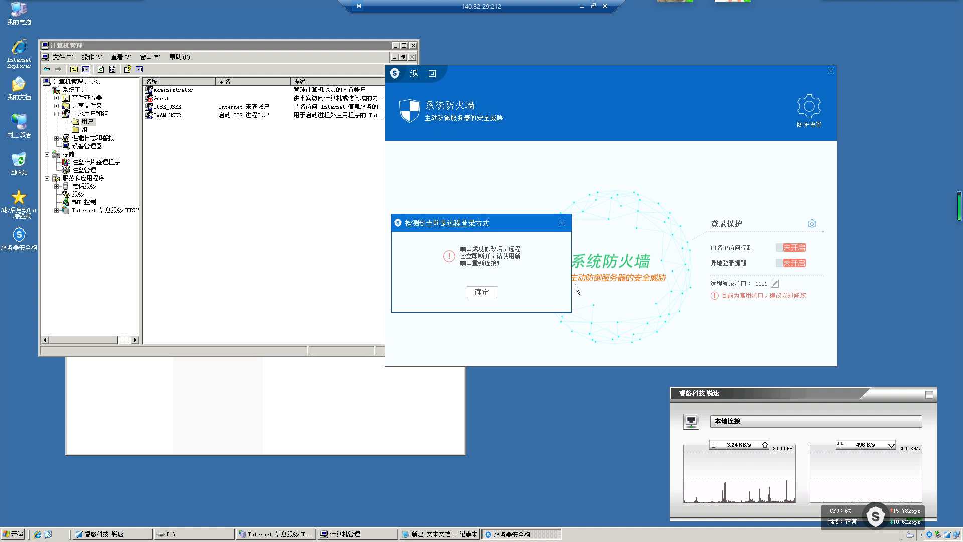
# Complete the 远程登录端口修改 wizard and cancel the remote session's reconnection attempts.
pyautogui.click(481, 295)
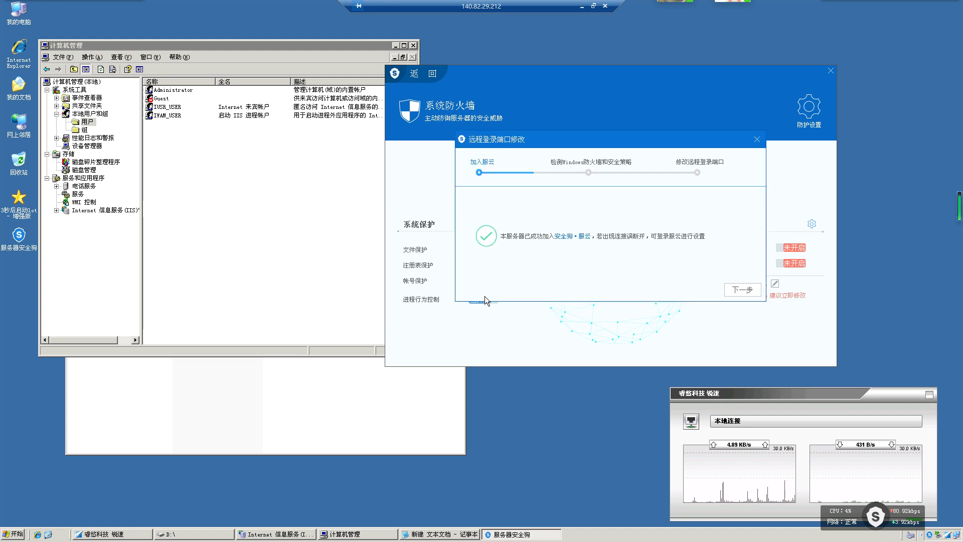
pyautogui.click(751, 293)
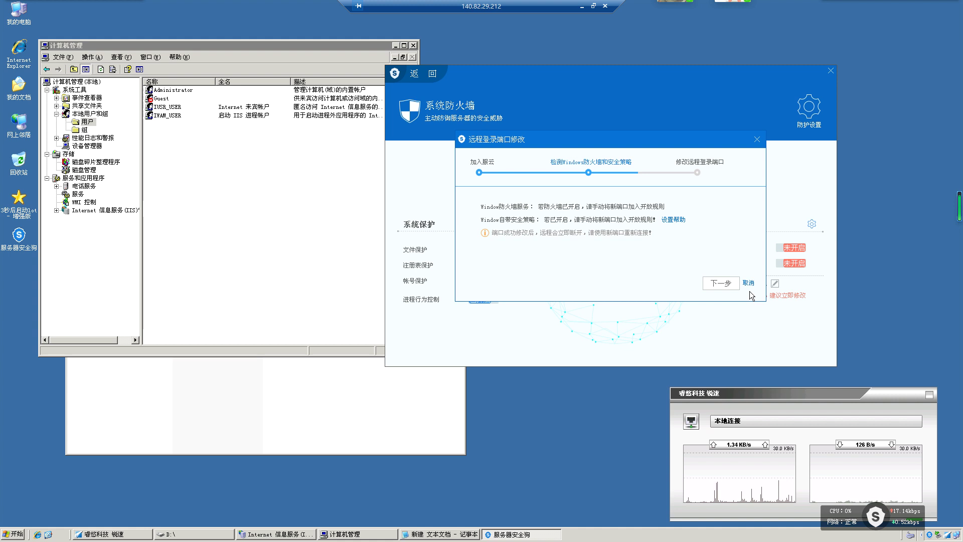
pyautogui.click(721, 284)
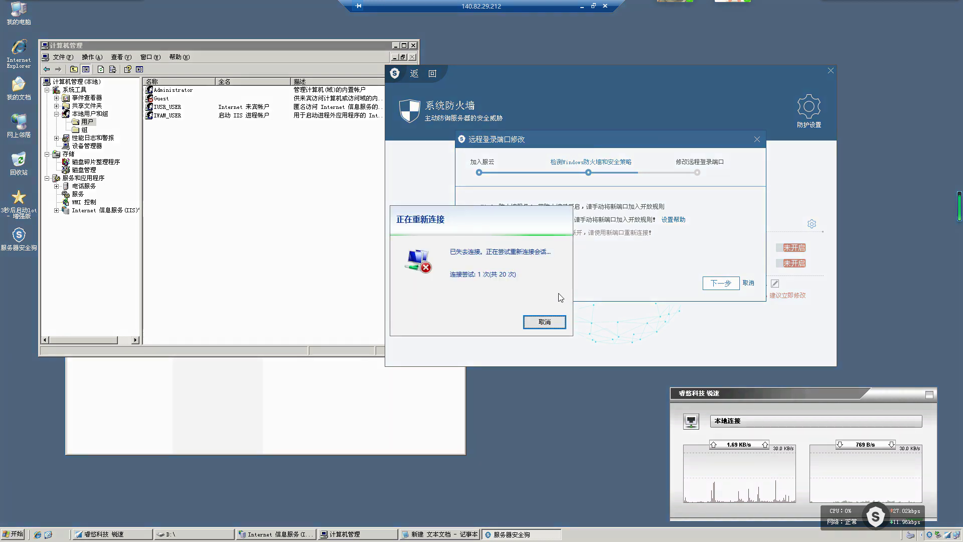
pyautogui.click(540, 323)
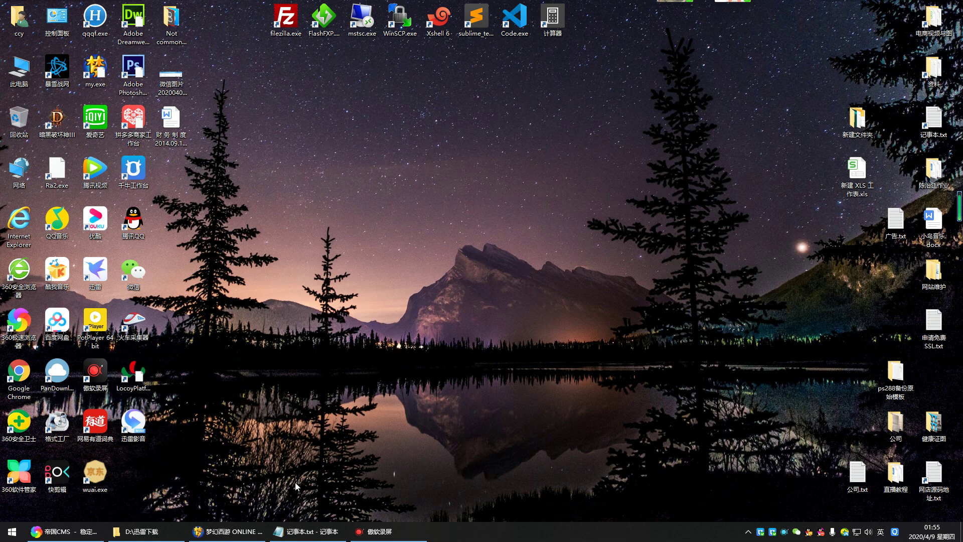
# Switch to 记事本.txt on the local computer and note the new port as ":1101".
pyautogui.click(306, 531)
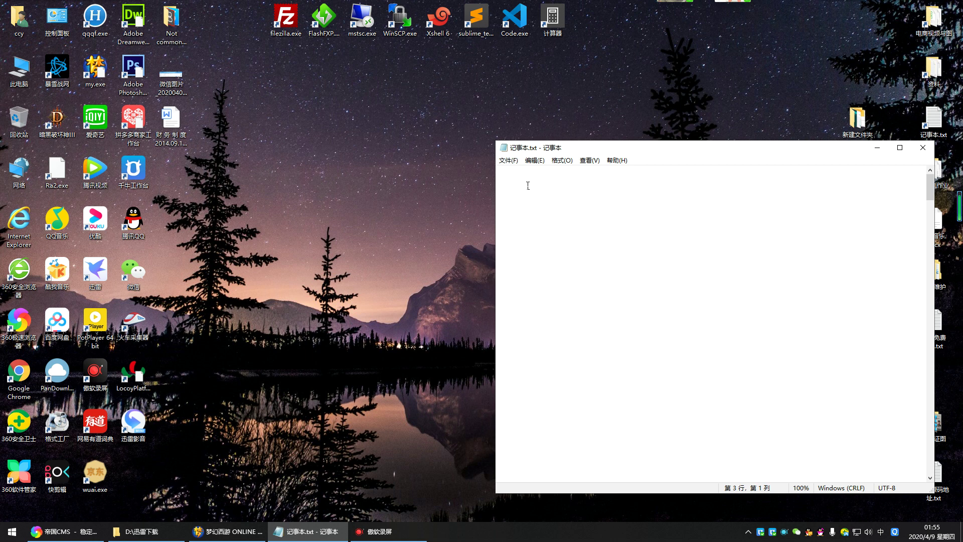
pyautogui.write('1101')
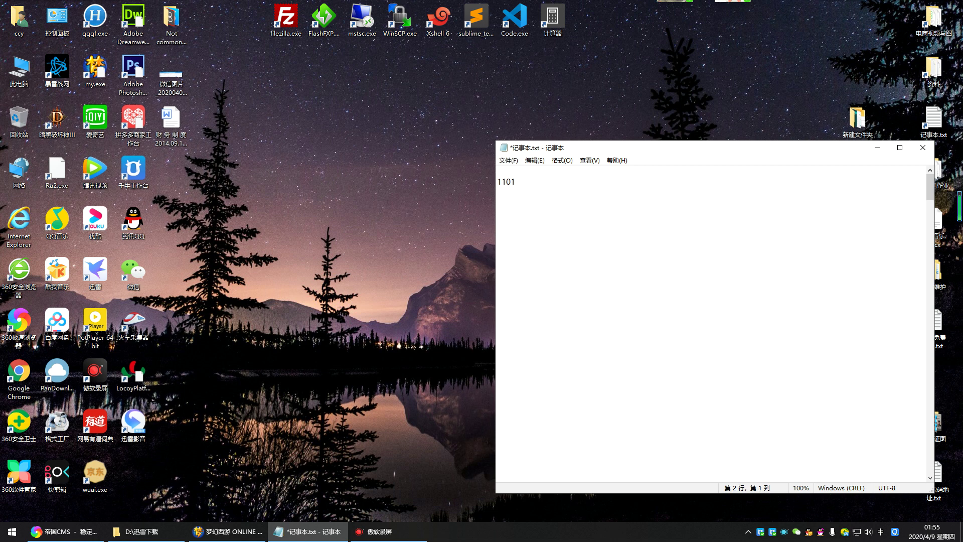
pyautogui.write('：')
pyautogui.press('shift')
pyautogui.press('BackSpace')
pyautogui.write('::')
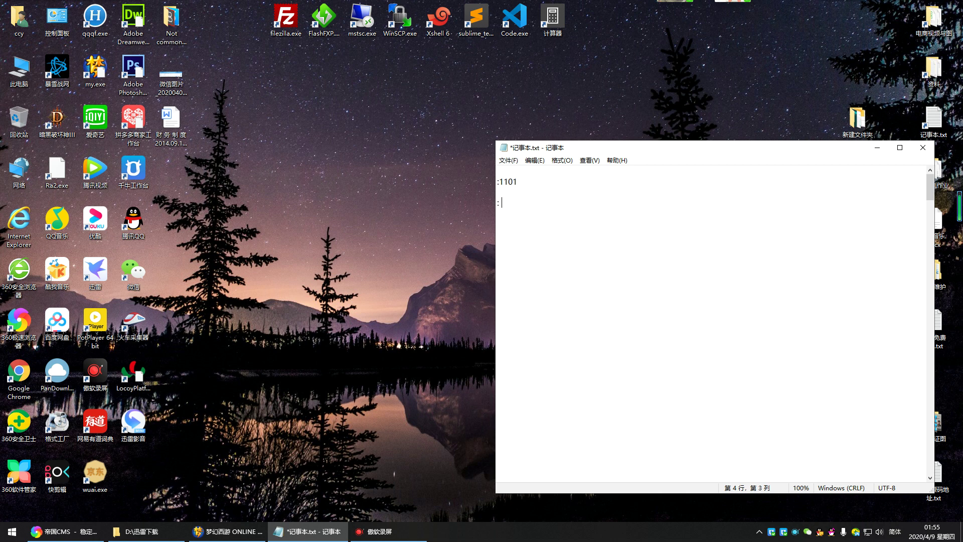
pyautogui.write(' :')
# Start a Remote Desktop connection, copy its server address, and paste it before ":1101" in 记事本.txt to form 140.82.29.212:1101.
pyautogui.click(361, 35)
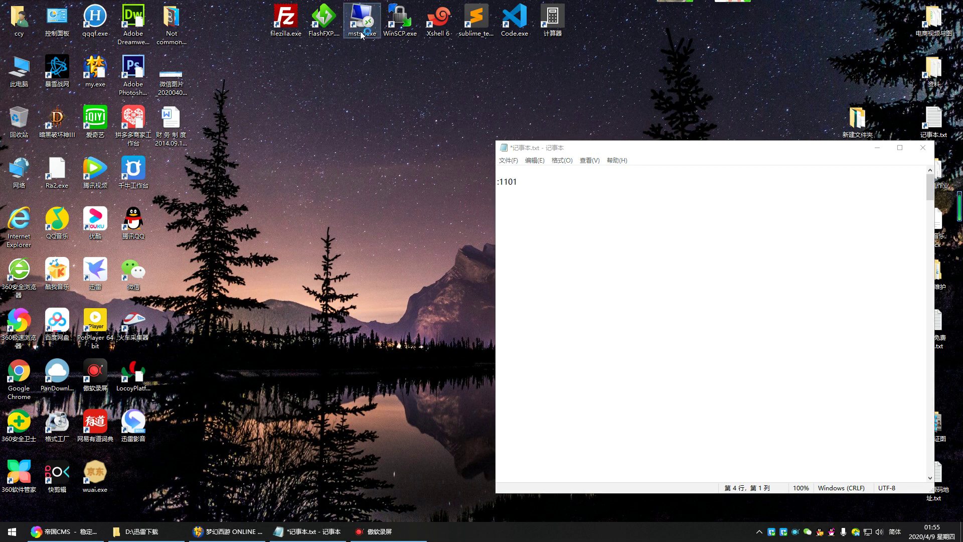
pyautogui.doubleClick(361, 35)
pyautogui.moveTo(477, 169); pyautogui.dragTo(406, 171)
pyautogui.hotkey('ctrl', 'c')
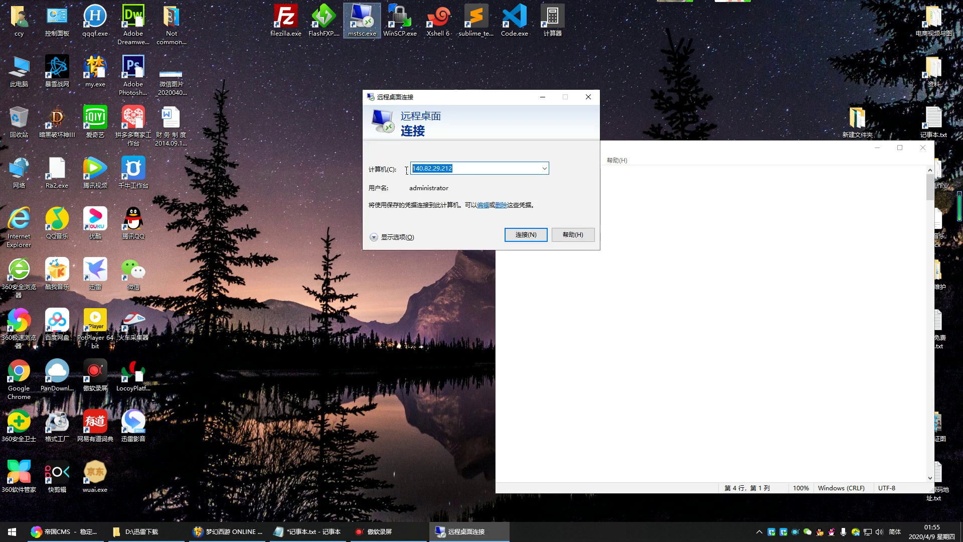
pyautogui.click(540, 188)
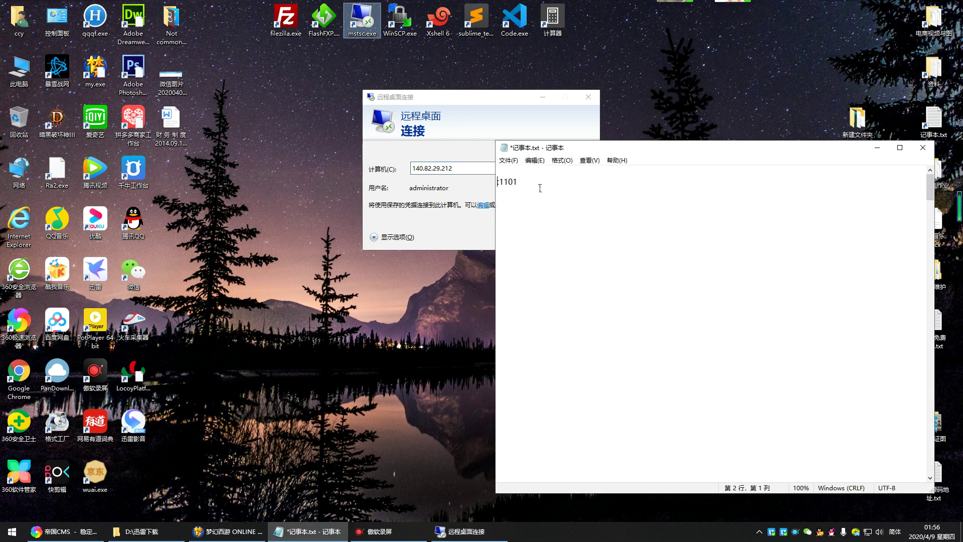
pyautogui.hotkey('ctrl', 'v')
# Copy 140.82.29.212:1101 from the note into the Remote Desktop 计算机 field and connect to the server in full screen.
pyautogui.moveTo(574, 185); pyautogui.dragTo(494, 183)
pyautogui.hotkey('ctrl', 'c')
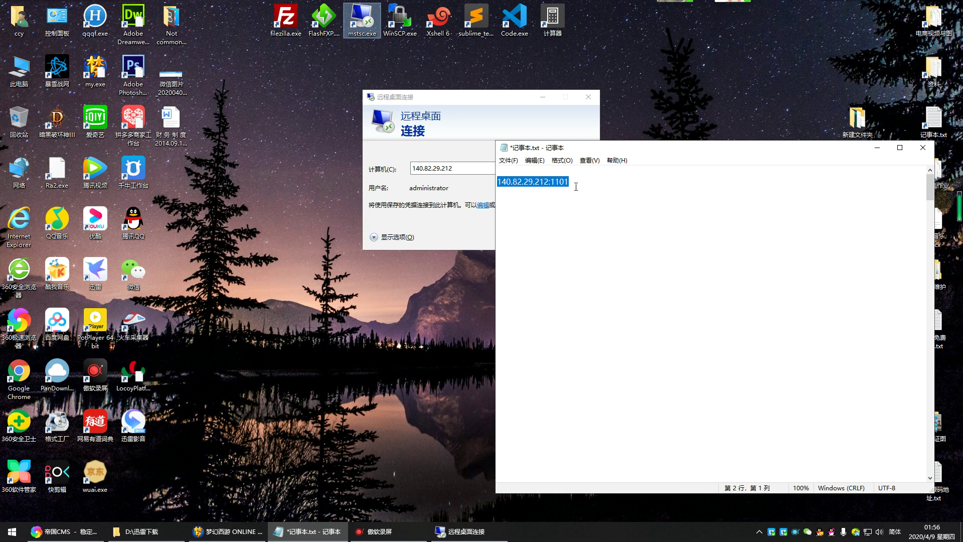
pyautogui.click(477, 169)
pyautogui.hotkey('ctrl', 'a')
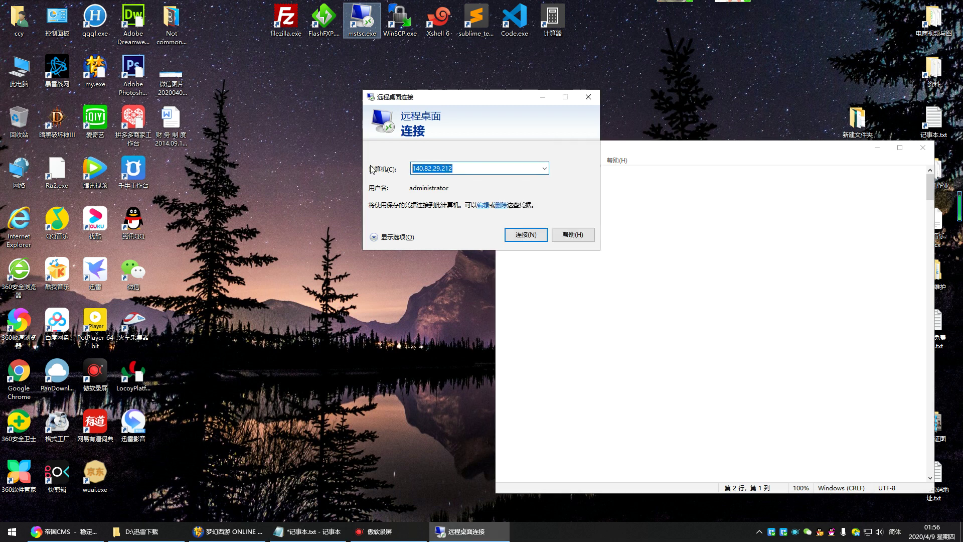
pyautogui.hotkey('ctrl', 'v')
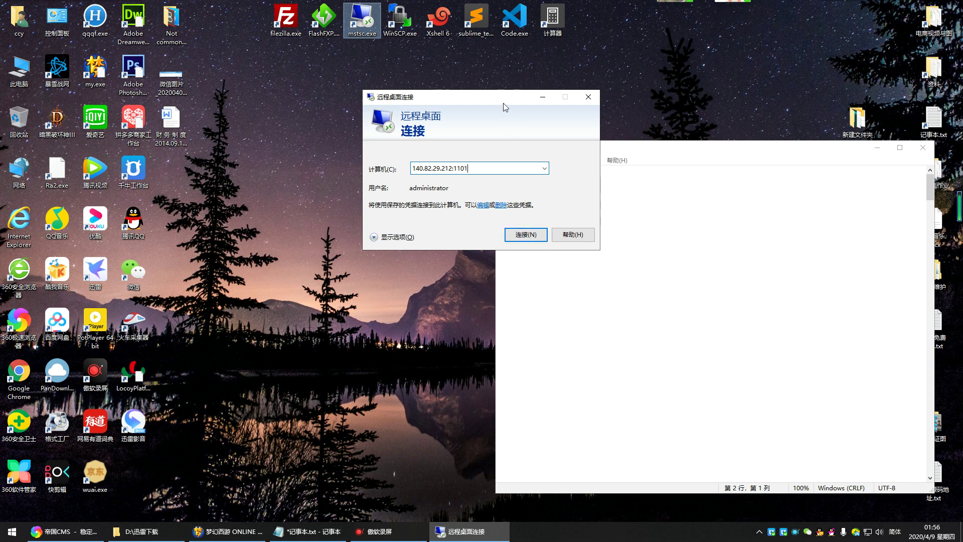
pyautogui.moveTo(505, 104); pyautogui.dragTo(389, 104)
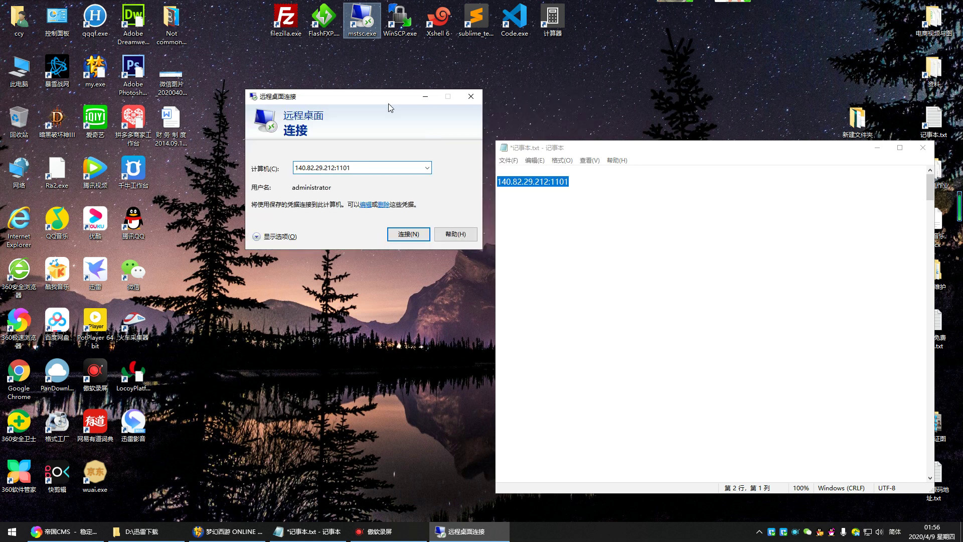
pyautogui.click(406, 234)
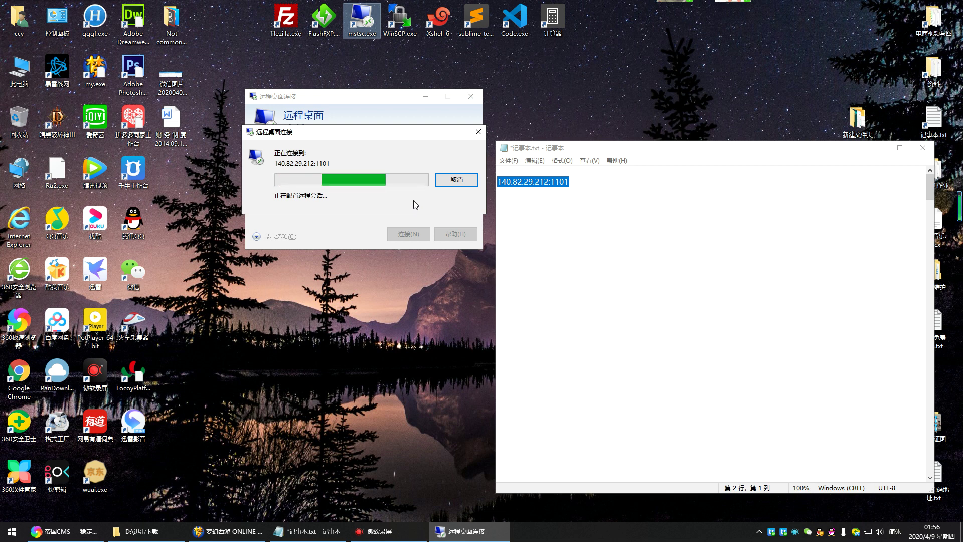
pyautogui.moveTo(398, 137); pyautogui.dragTo(302, 86)
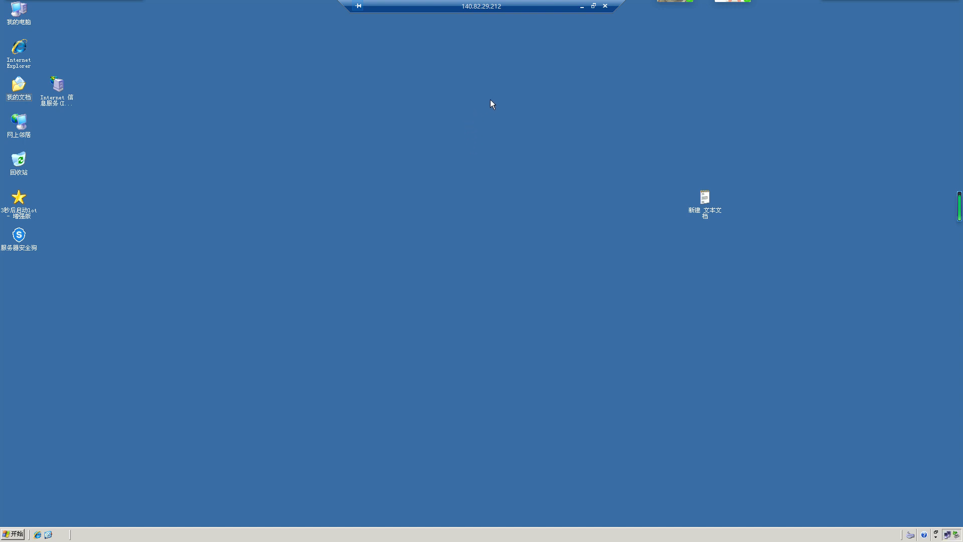
pyautogui.click(593, 7)
pyautogui.doubleClick(588, 24)
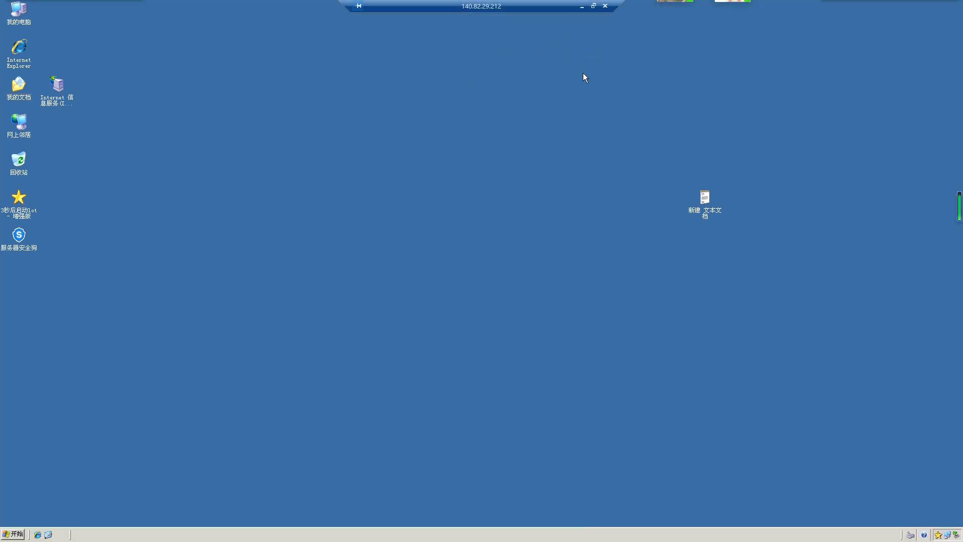
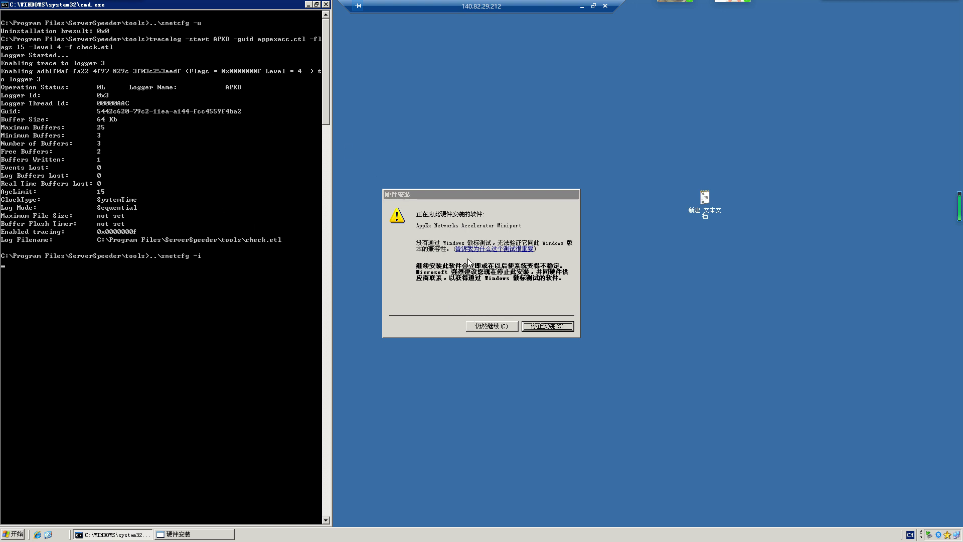
# Allow the unverified AppEx Networks Accelerator Miniport driver installation to continue and move the 锐速 monitor fully onto the remote desktop.
pyautogui.click(491, 327)
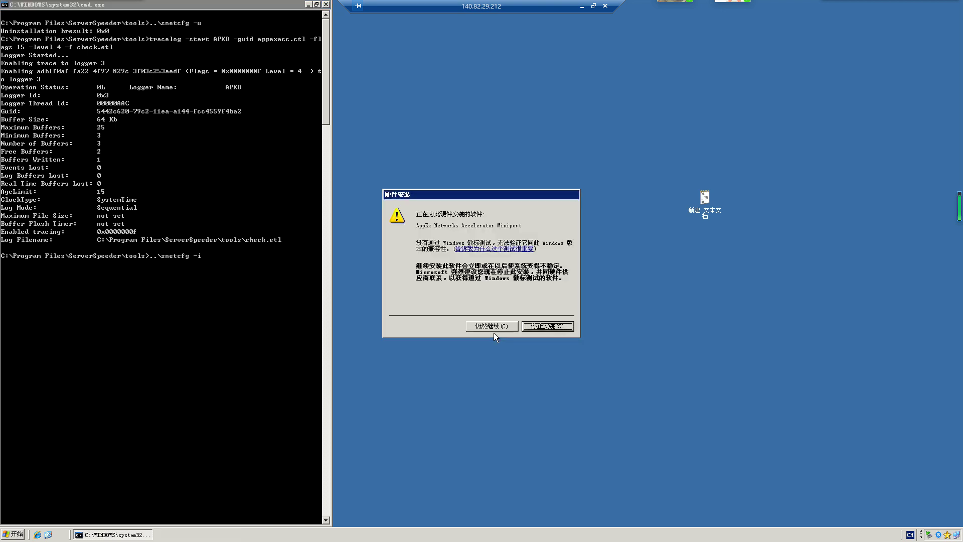
pyautogui.click(495, 330)
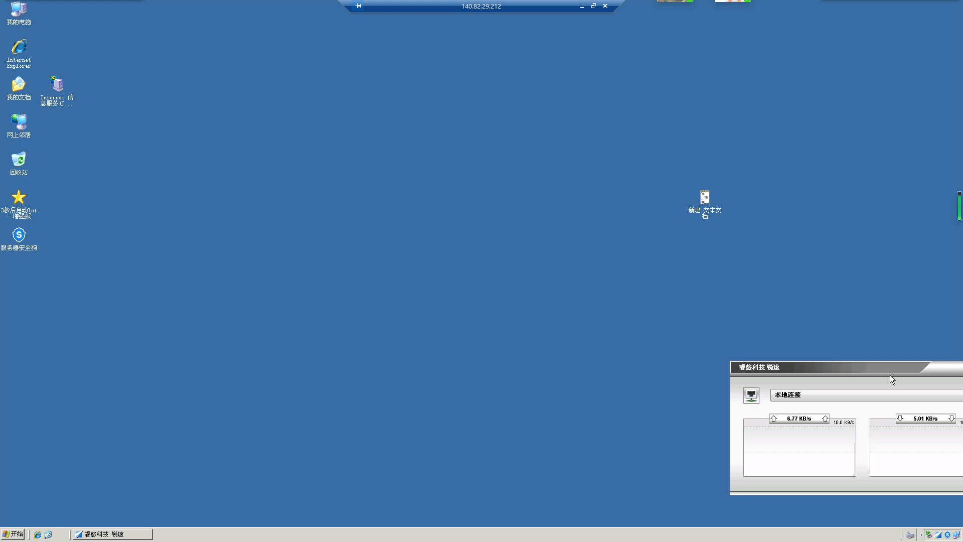
pyautogui.moveTo(837, 382); pyautogui.dragTo(861, 390)
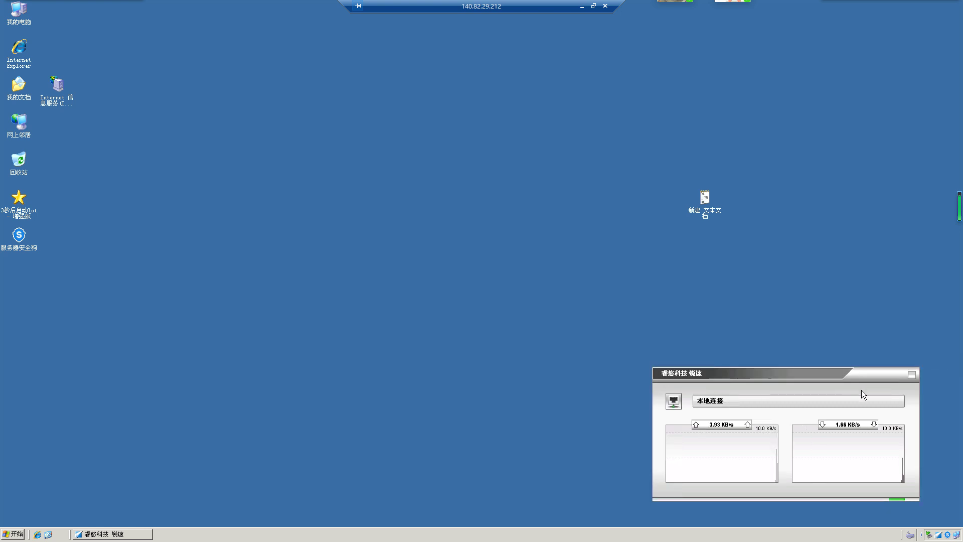
# Open Internet Explorer's properties and look through the 安全, 隐私, 内容, 连接 and 程序 settings, including the 自动完成 options.
pyautogui.click(22, 62)
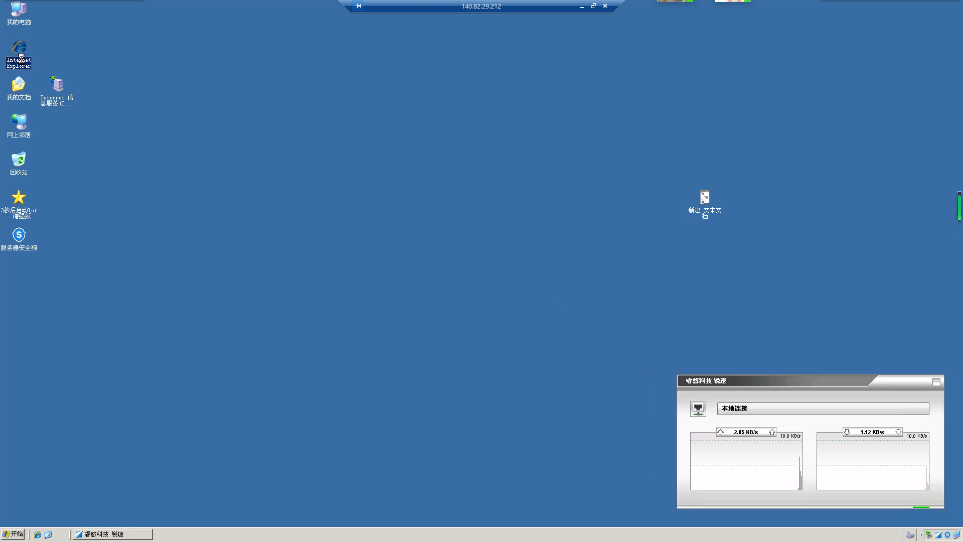
pyautogui.rightClick(19, 56)
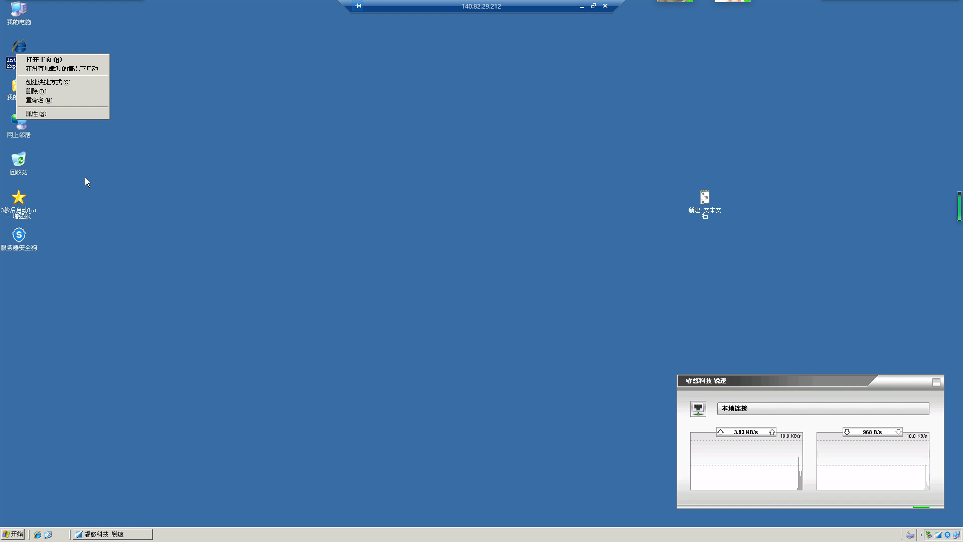
pyautogui.click(38, 117)
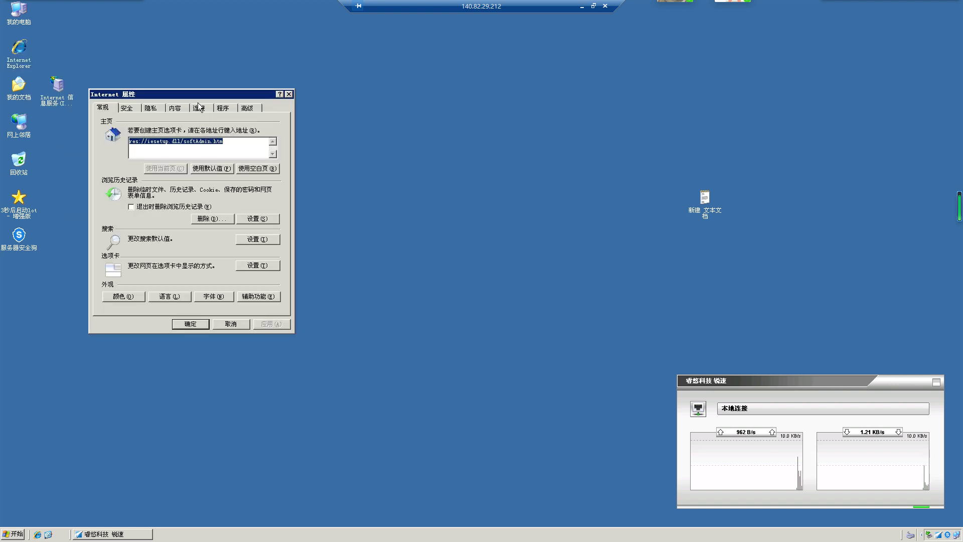
pyautogui.moveTo(335, 121); pyautogui.dragTo(451, 146)
pyautogui.moveTo(402, 168); pyautogui.dragTo(398, 168)
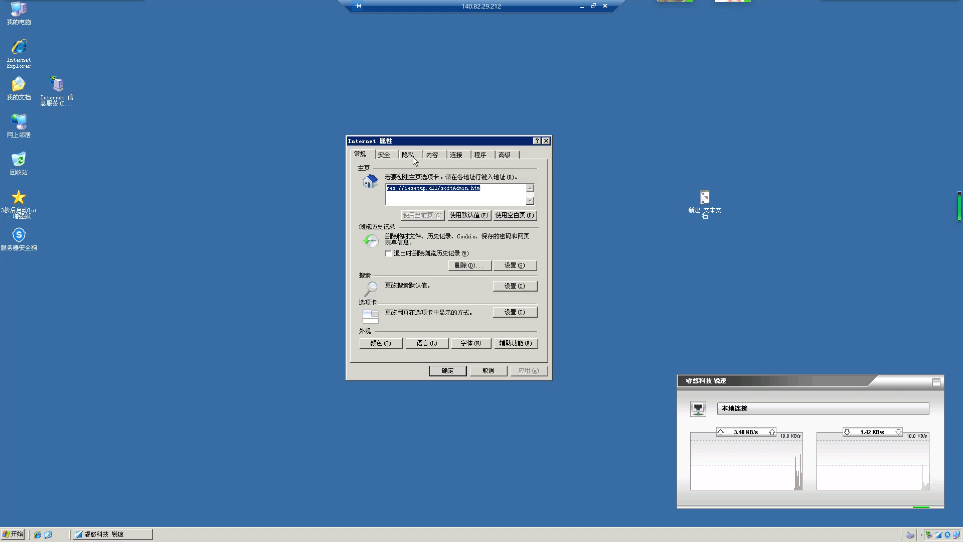
pyautogui.click(396, 158)
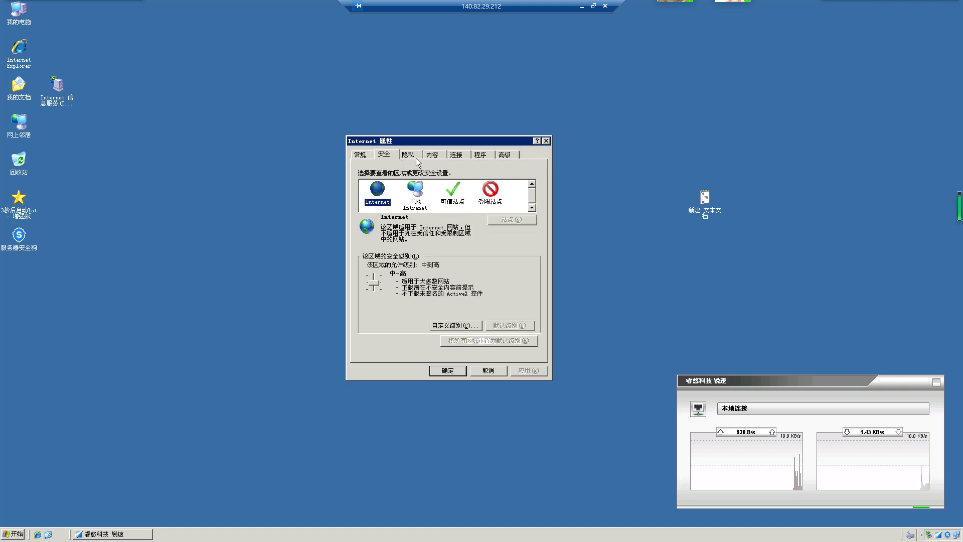
pyautogui.click(416, 159)
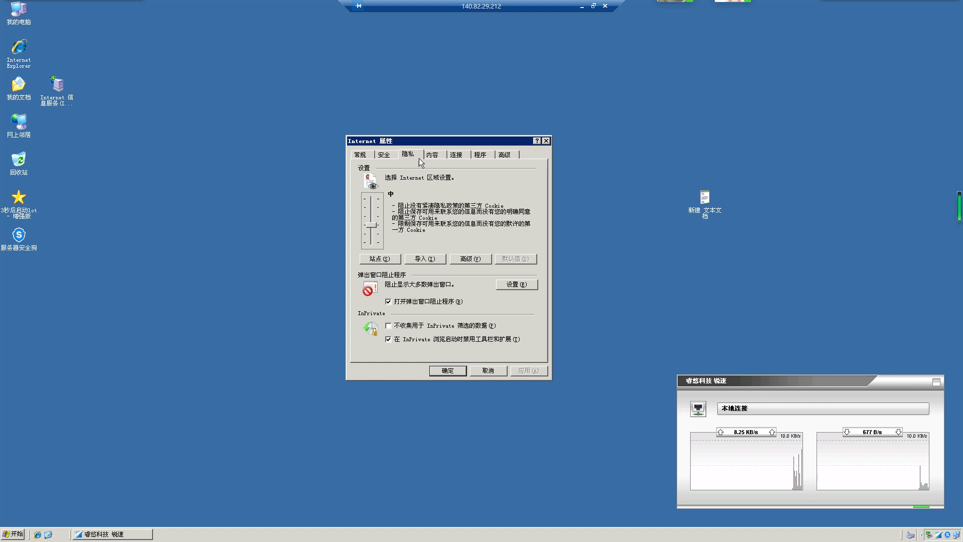
pyautogui.click(441, 161)
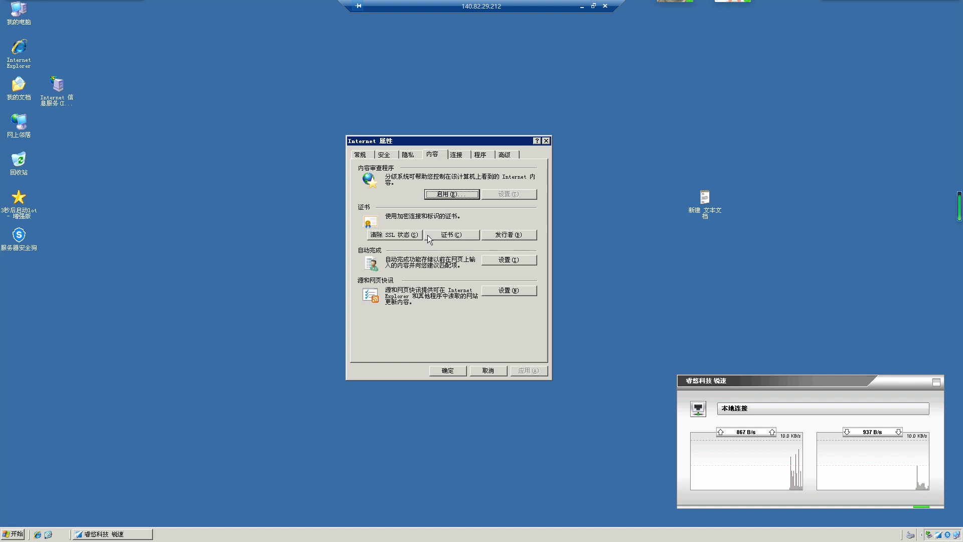
pyautogui.click(514, 264)
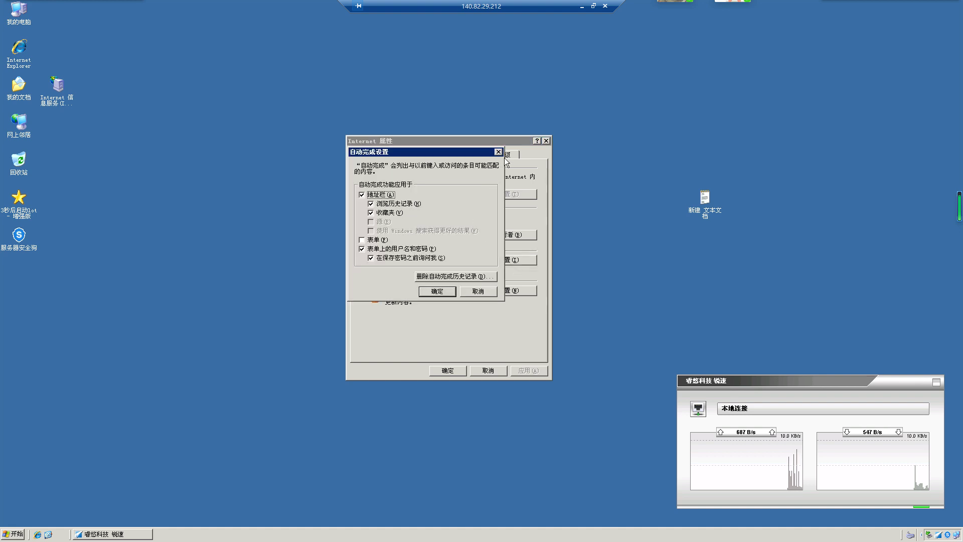
pyautogui.press('Escape')
pyautogui.click(461, 157)
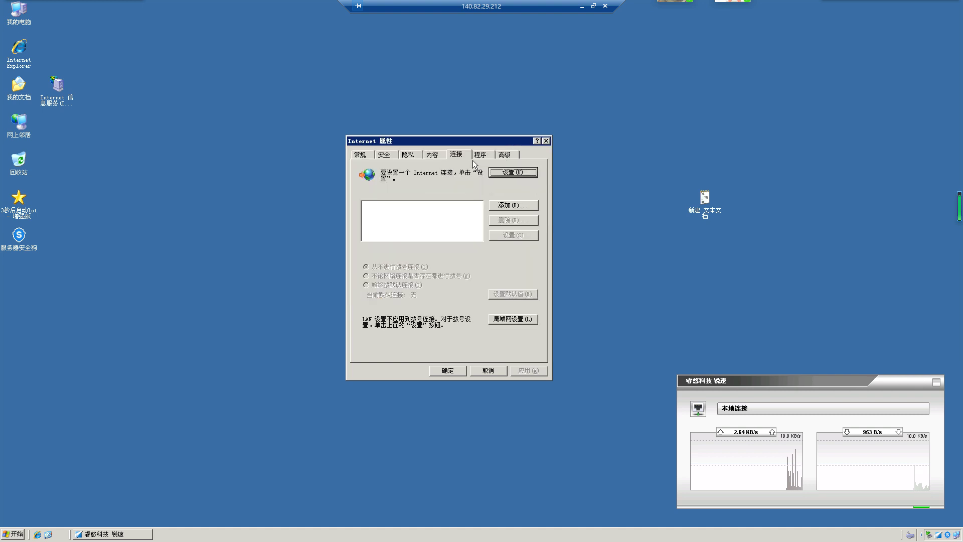
pyautogui.click(482, 158)
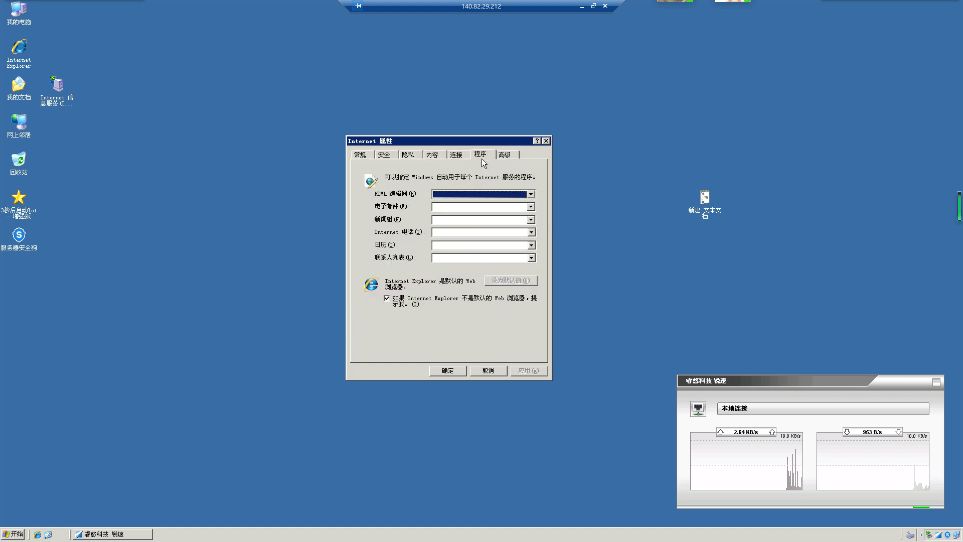
# Disable 对证书地址不匹配发出警告 in Internet Explorer's 高级 settings, apply the change, and close the properties.
pyautogui.click(512, 158)
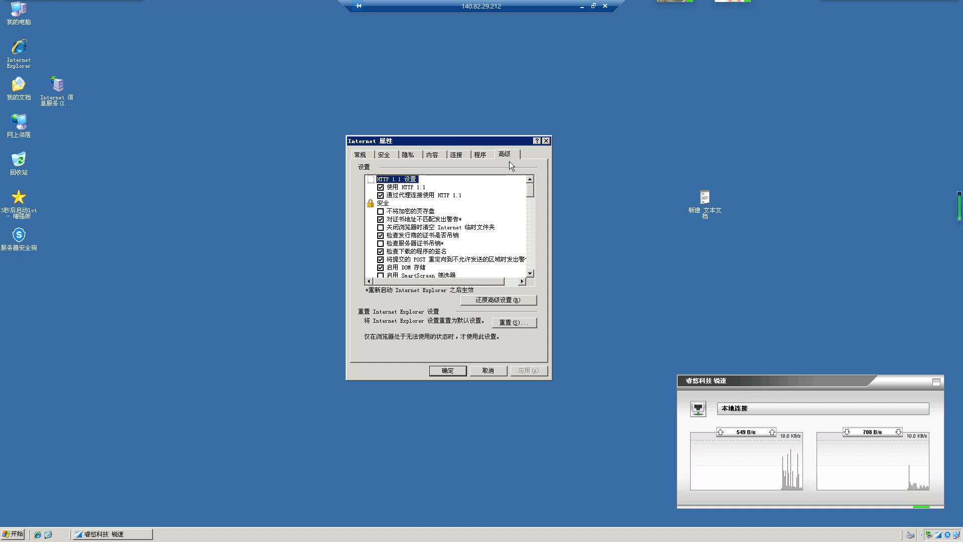
pyautogui.click(386, 224)
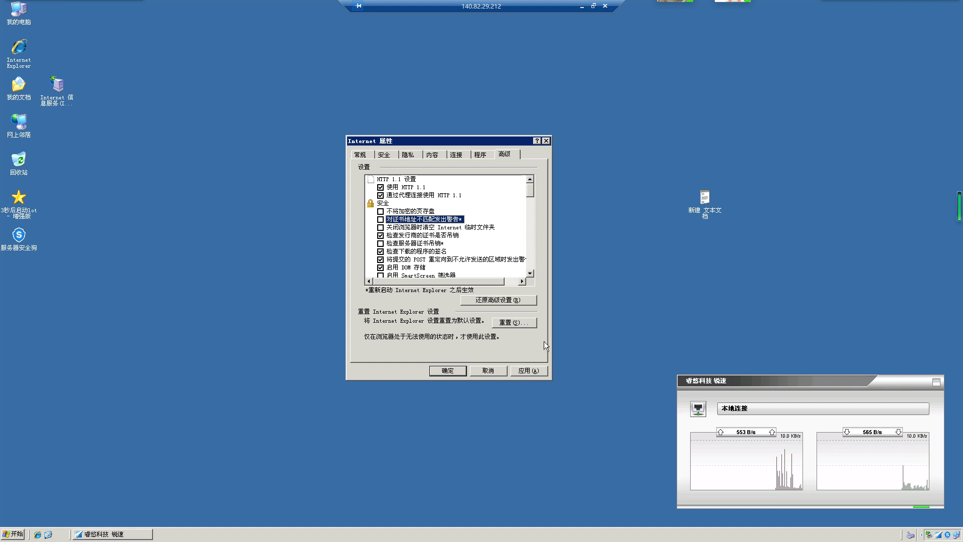
pyautogui.click(536, 370)
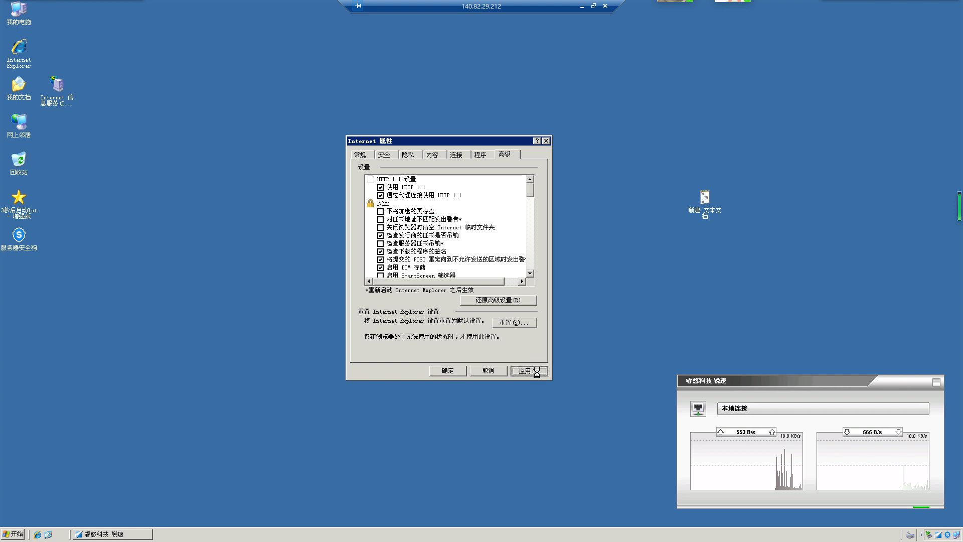
pyautogui.click(445, 371)
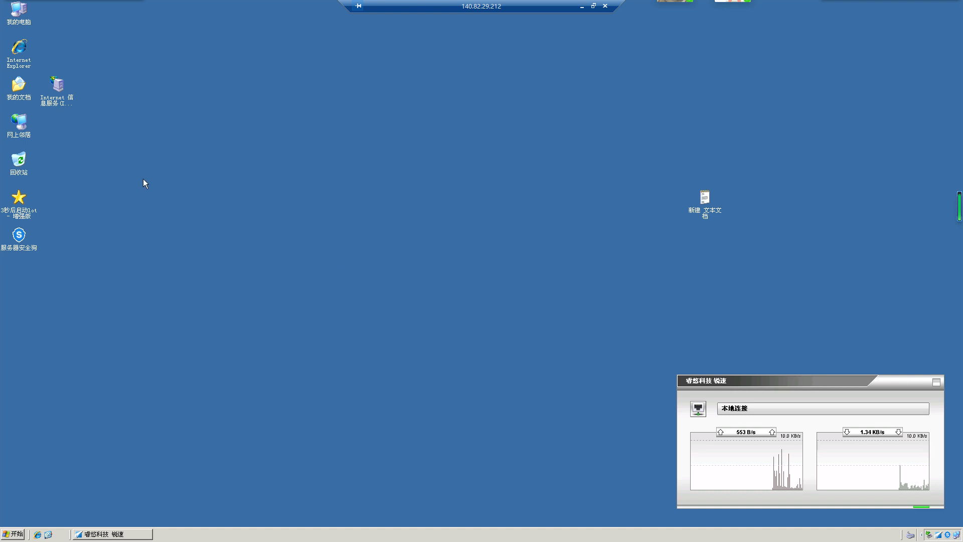
pyautogui.rightClick(160, 158)
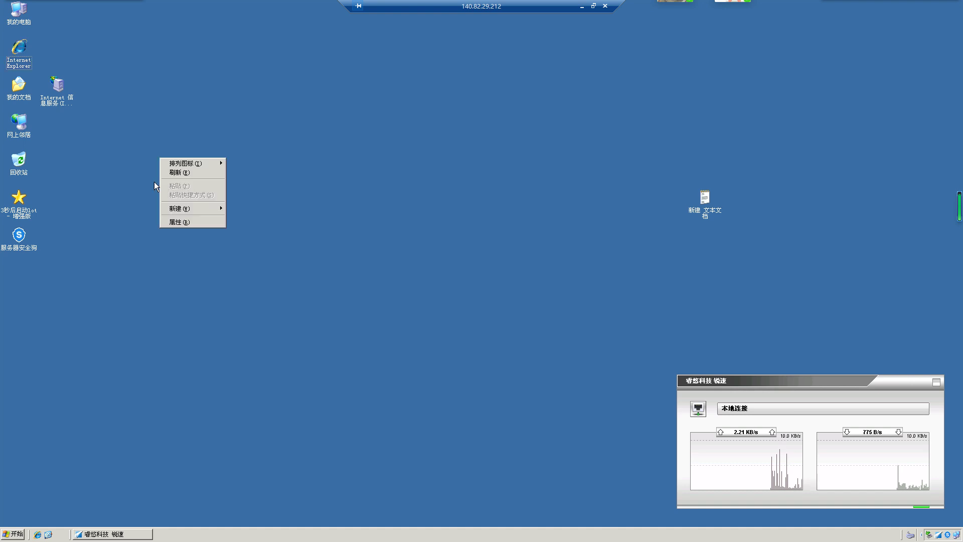
pyautogui.click(188, 175)
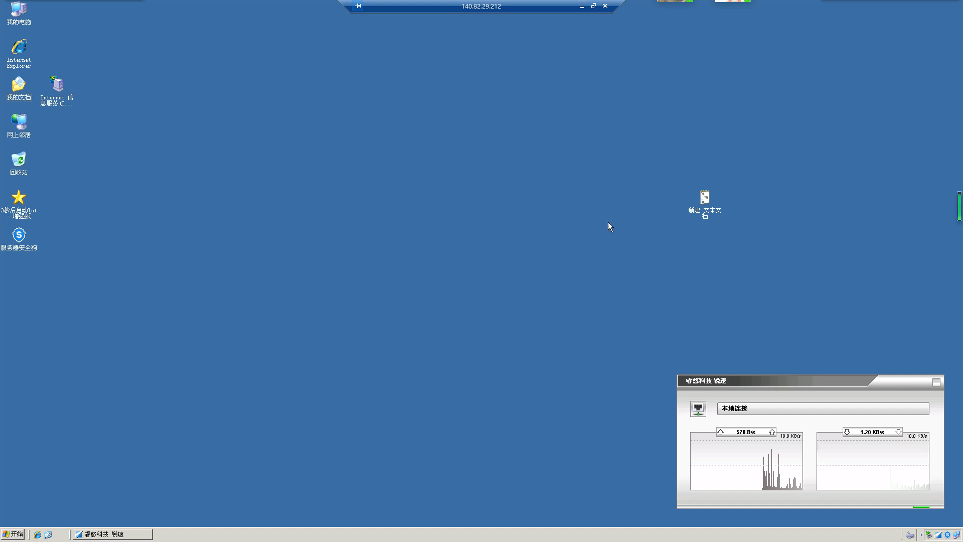
# Take the remote session out of full screen and highlight the IP address before the port in 记事本.txt.
pyautogui.click(594, 6)
pyautogui.click(823, 263)
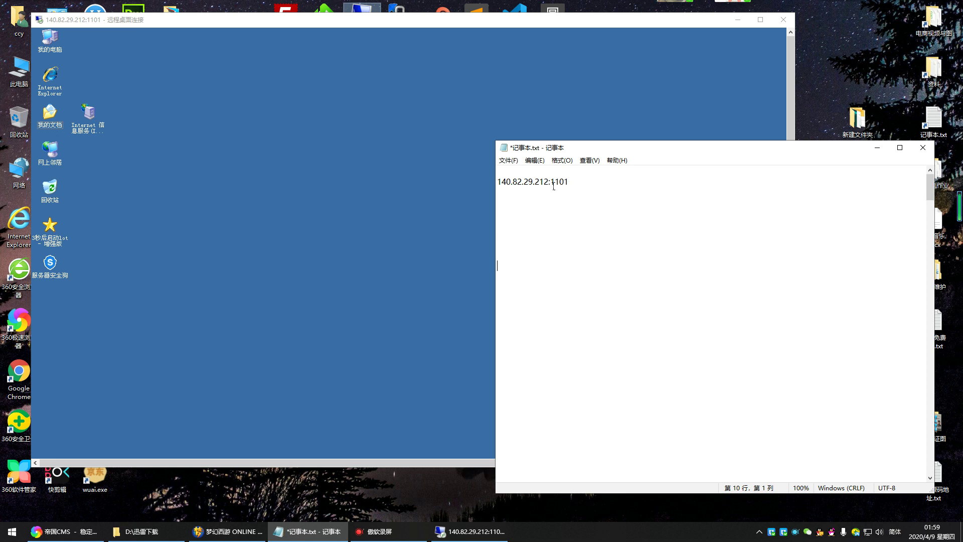
pyautogui.moveTo(550, 182); pyautogui.dragTo(494, 177)
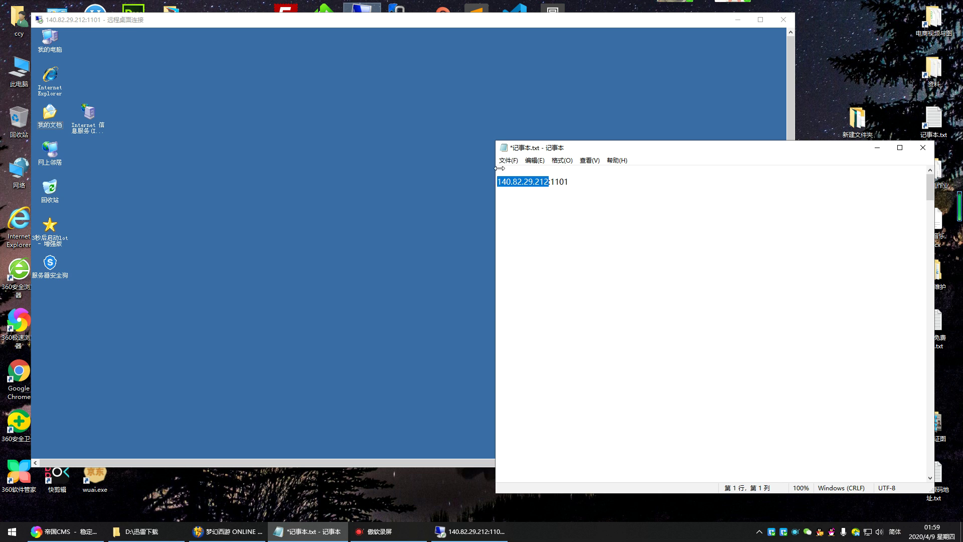
# Disconnect the remote session, confirming the disconnection, and reopen the Remote Desktop connection dialog on the local computer.
pyautogui.click(369, 7)
pyautogui.click(783, 20)
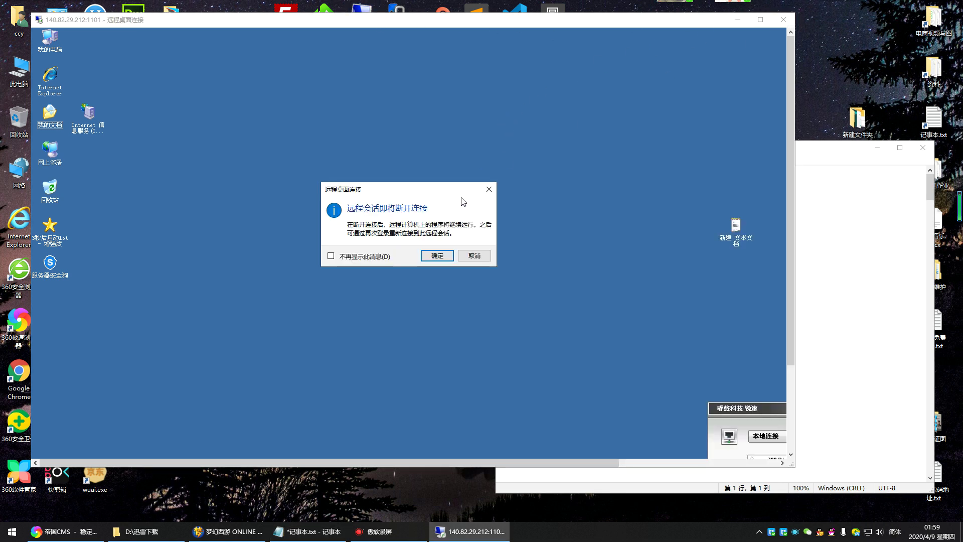
pyautogui.click(436, 254)
pyautogui.doubleClick(362, 20)
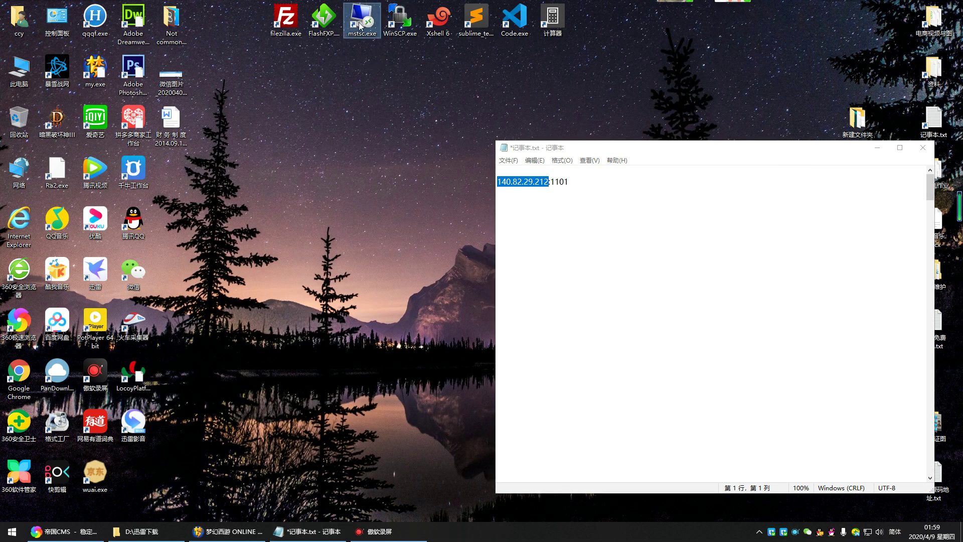
pyautogui.rightClick(267, 134)
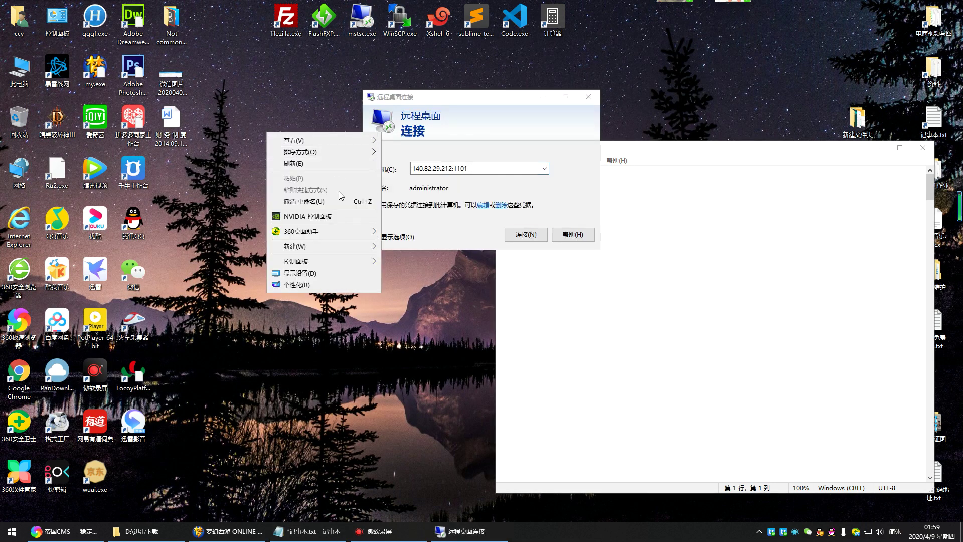
# Try to connect to the server without the port, using 140.82.29.212 copied from 记事本.txt as the computer address.
pyautogui.moveTo(362, 141)
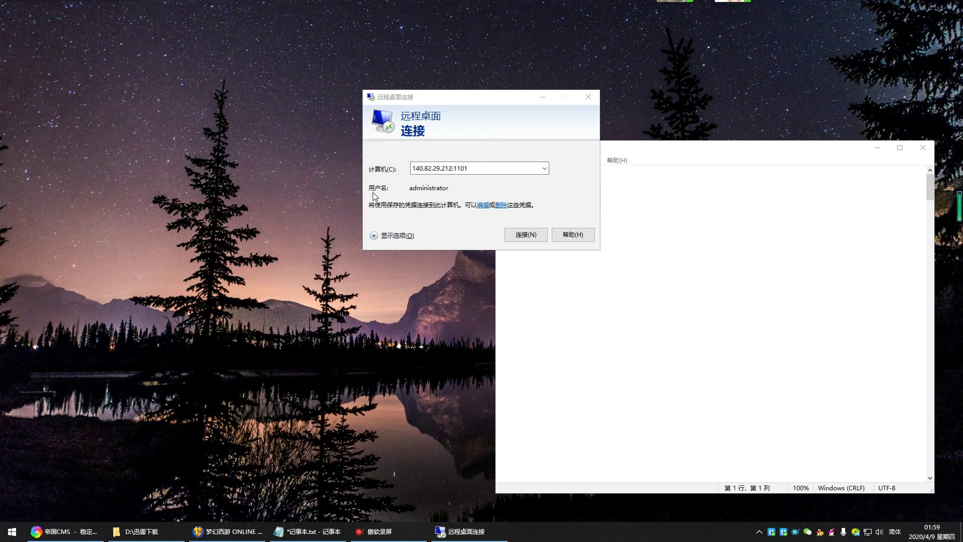
pyautogui.click(481, 173)
pyautogui.hotkey('ctrl', 'a')
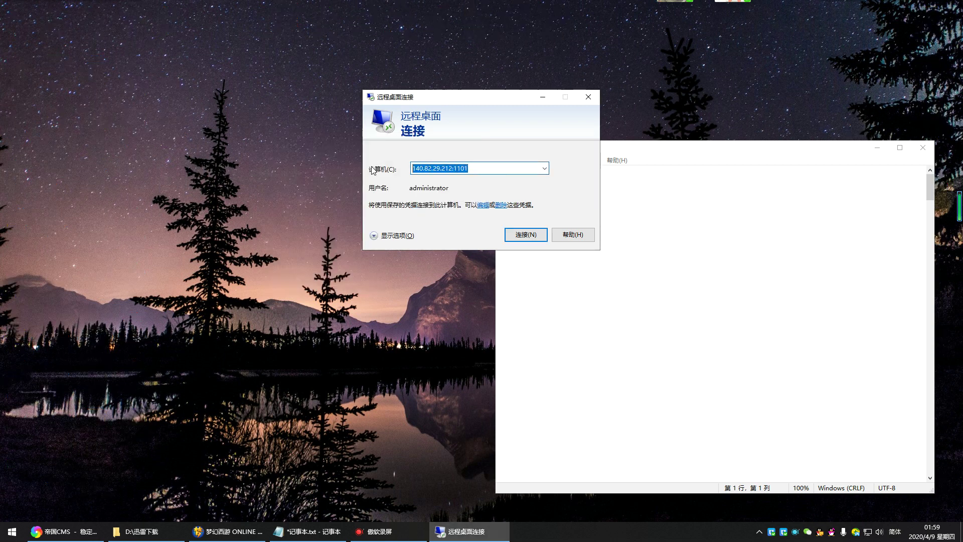
pyautogui.press('BackSpace')
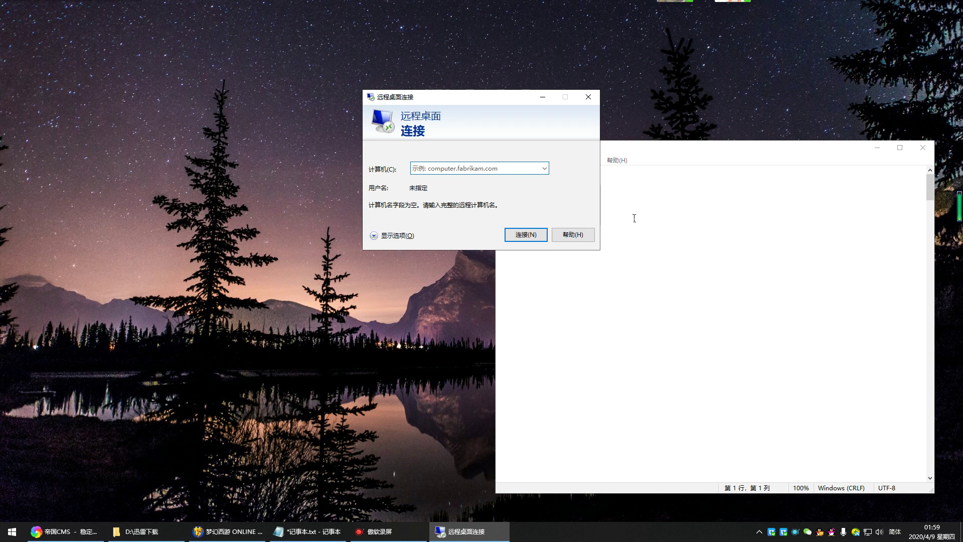
pyautogui.click(634, 214)
pyautogui.moveTo(550, 182); pyautogui.dragTo(496, 183)
pyautogui.hotkey('ctrl', 'c')
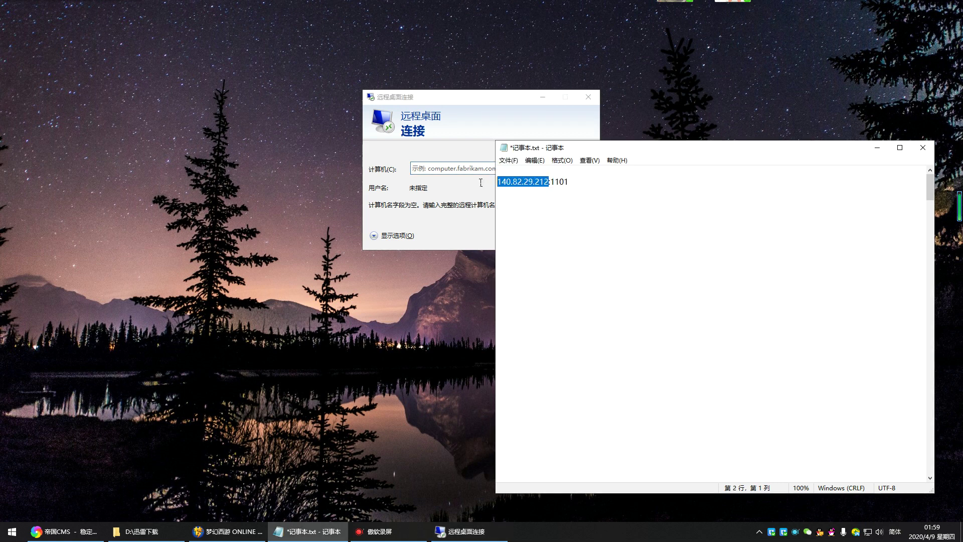
pyautogui.click(453, 174)
pyautogui.hotkey('ctrl', 'v')
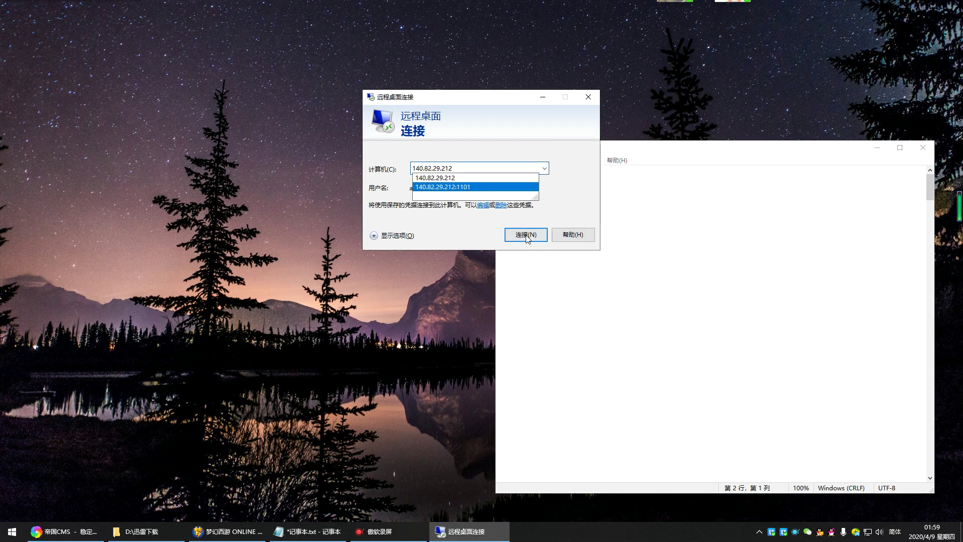
pyautogui.click(547, 194)
pyautogui.click(526, 233)
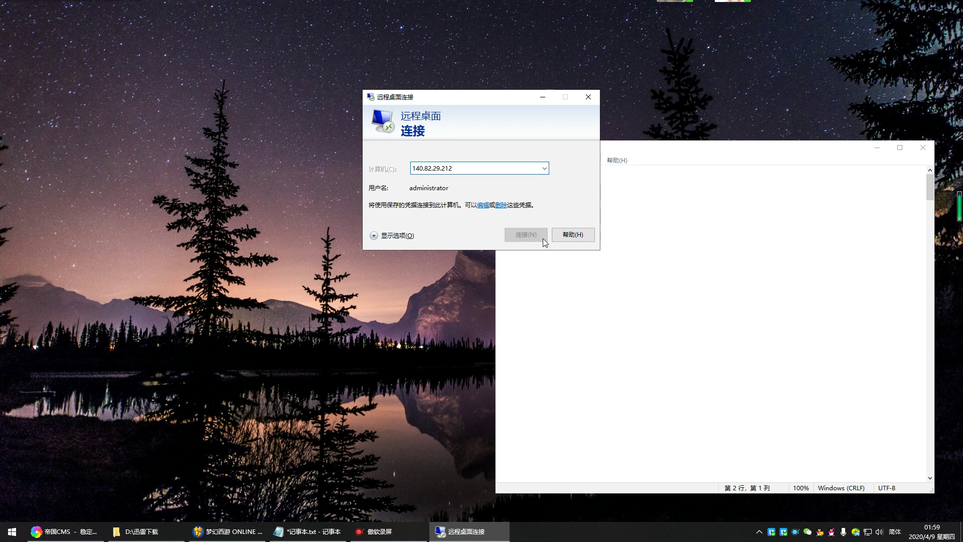
pyautogui.moveTo(490, 128); pyautogui.dragTo(331, 106)
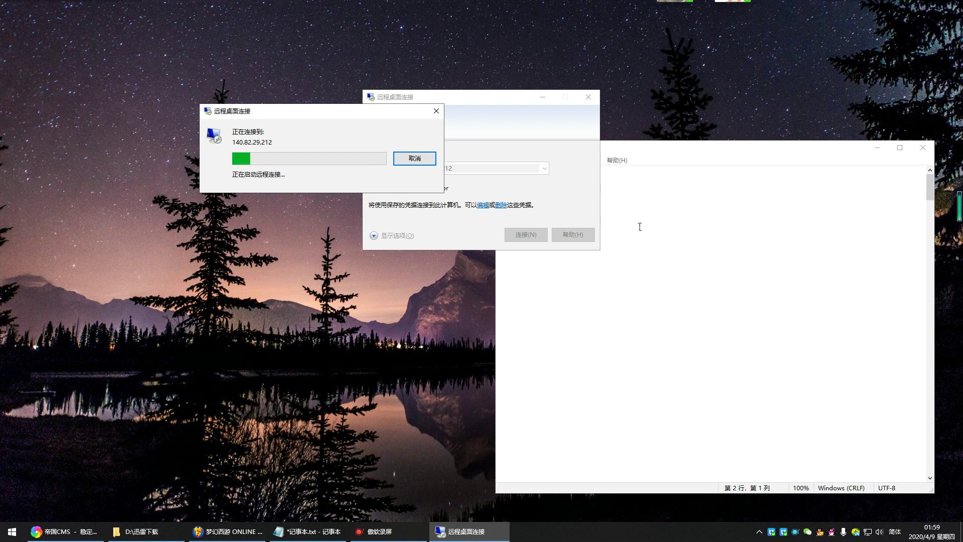
# Copy 140.82.29.212:1101 from 记事本.txt, cancel the pending connection, and connect to that address in a full-screen remote session.
pyautogui.click(615, 222)
pyautogui.moveTo(576, 189); pyautogui.dragTo(480, 185)
pyautogui.hotkey('ctrl', 'c')
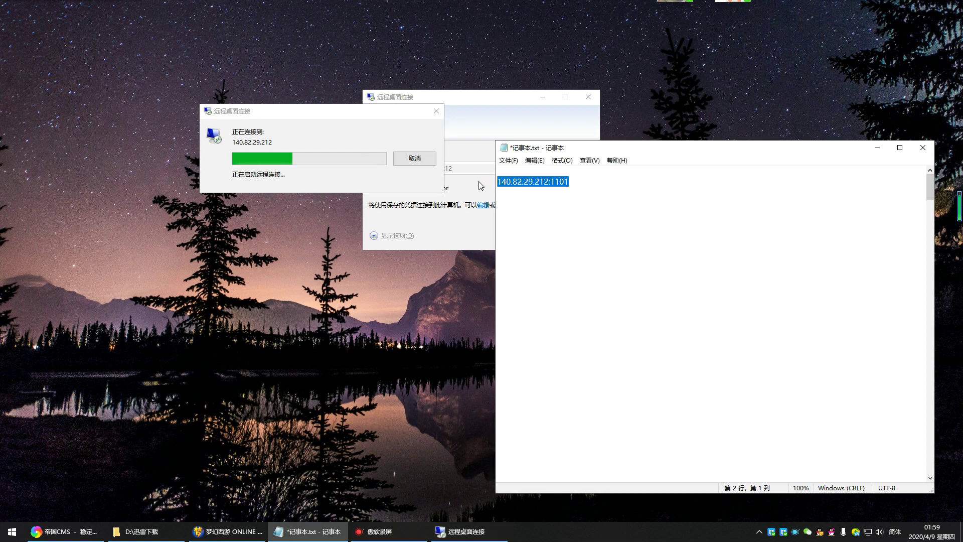
pyautogui.click(401, 120)
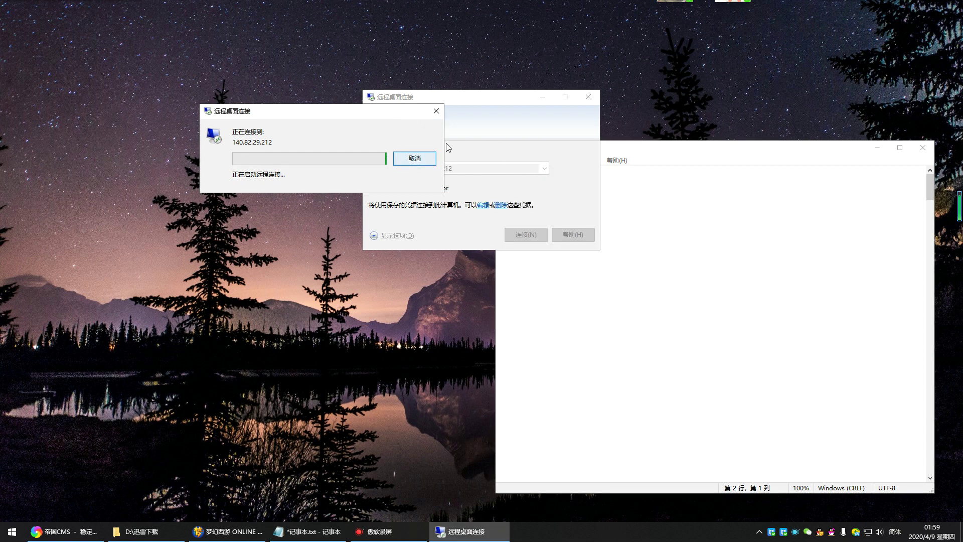
pyautogui.click(415, 158)
pyautogui.hotkey('ctrl', 'v')
pyautogui.click(519, 235)
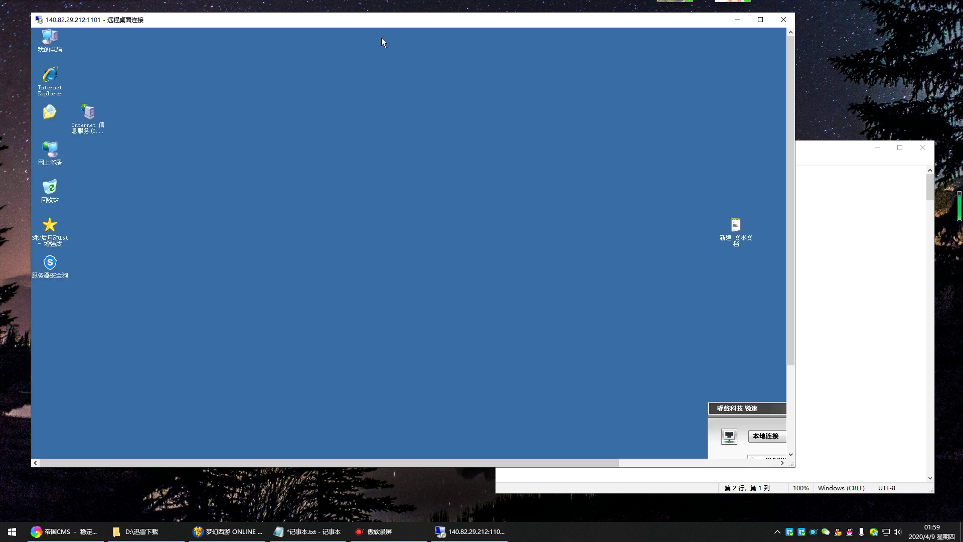
pyautogui.doubleClick(377, 23)
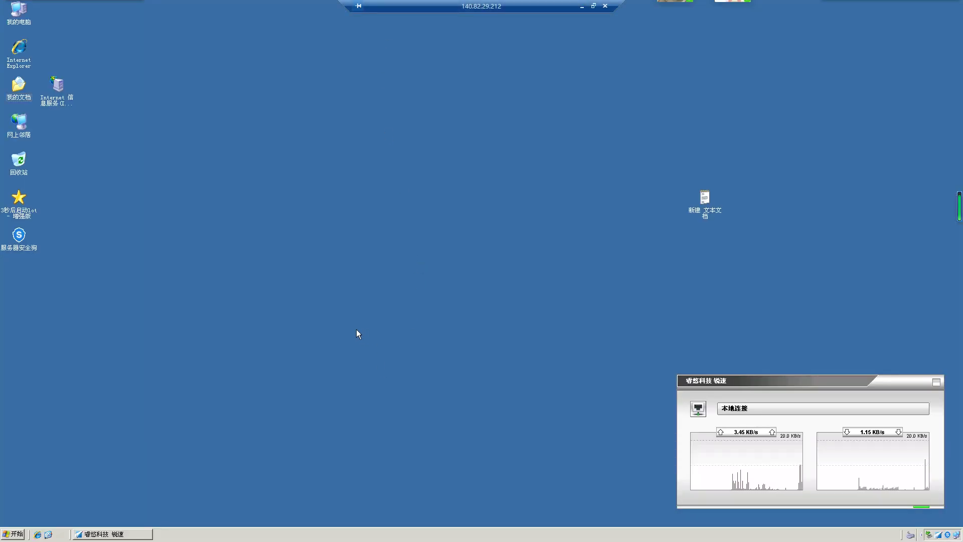
# Open Task Manager on the remote server and view the 用户 list of logged-in users.
pyautogui.rightClick(429, 533)
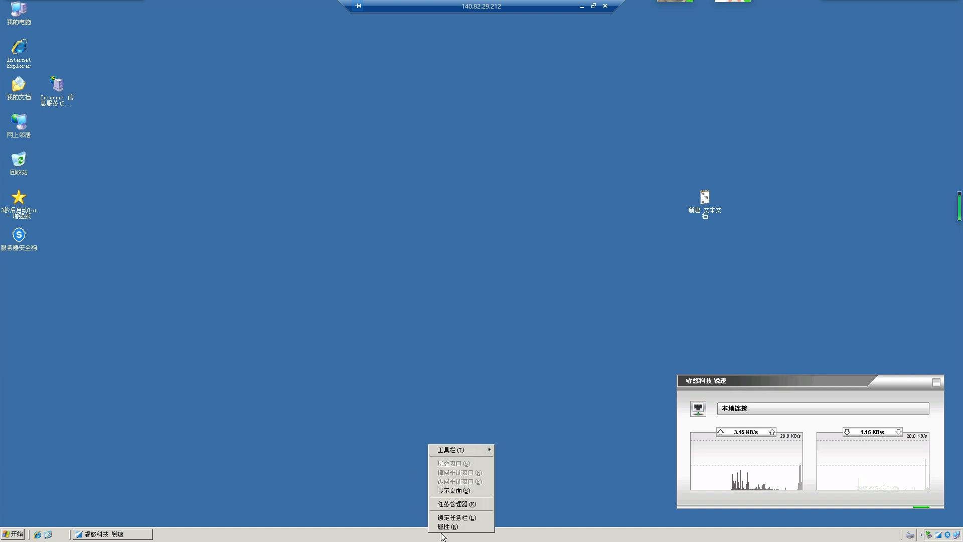
pyautogui.click(471, 504)
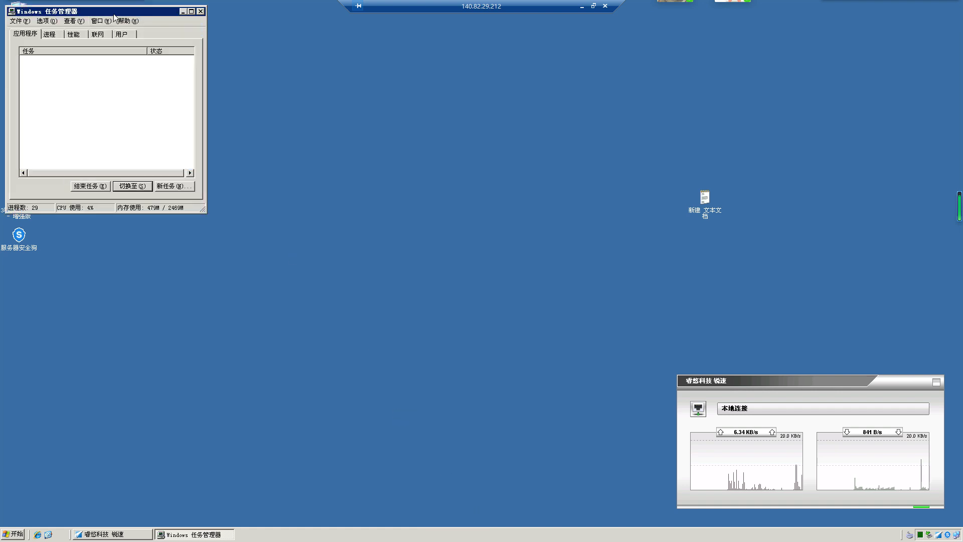
pyautogui.moveTo(112, 15); pyautogui.dragTo(434, 209)
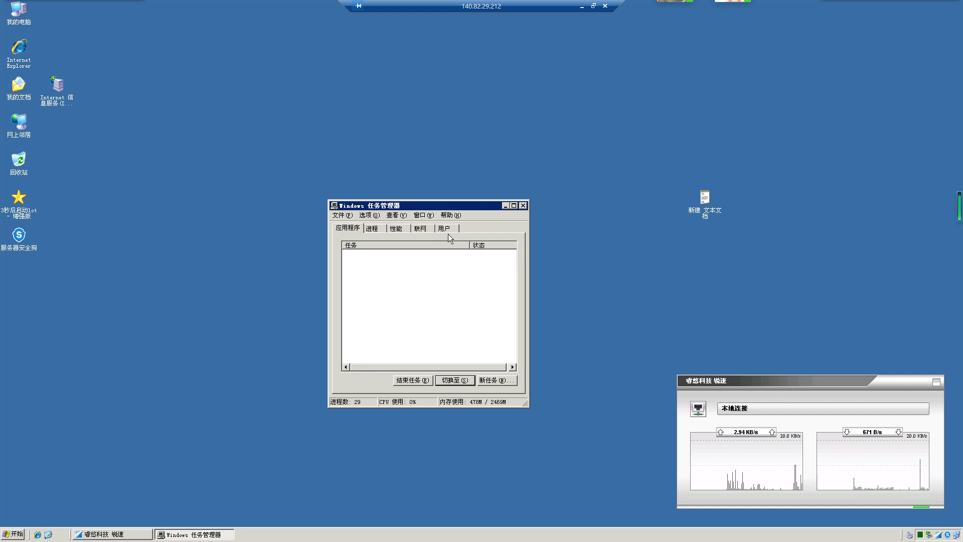
pyautogui.moveTo(447, 210); pyautogui.dragTo(355, 226)
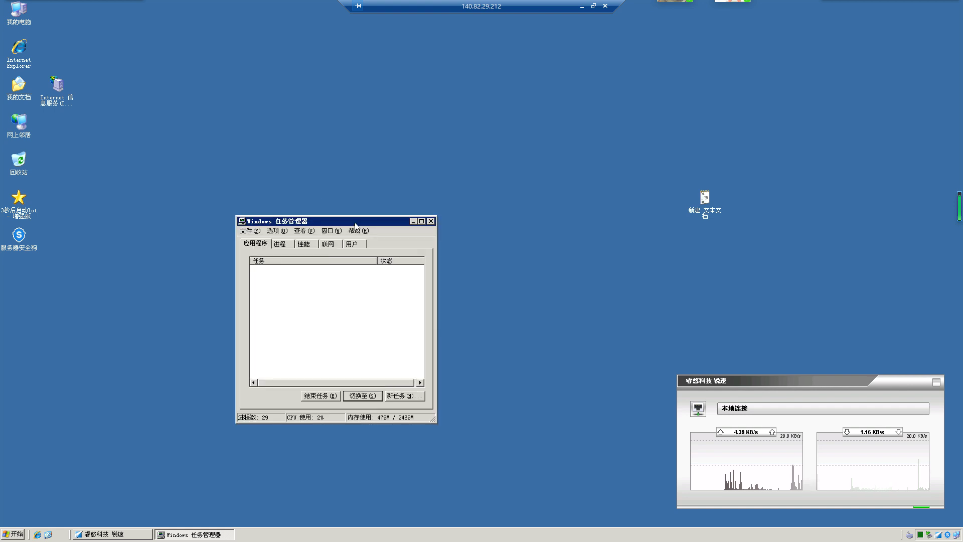
pyautogui.rightClick(521, 540)
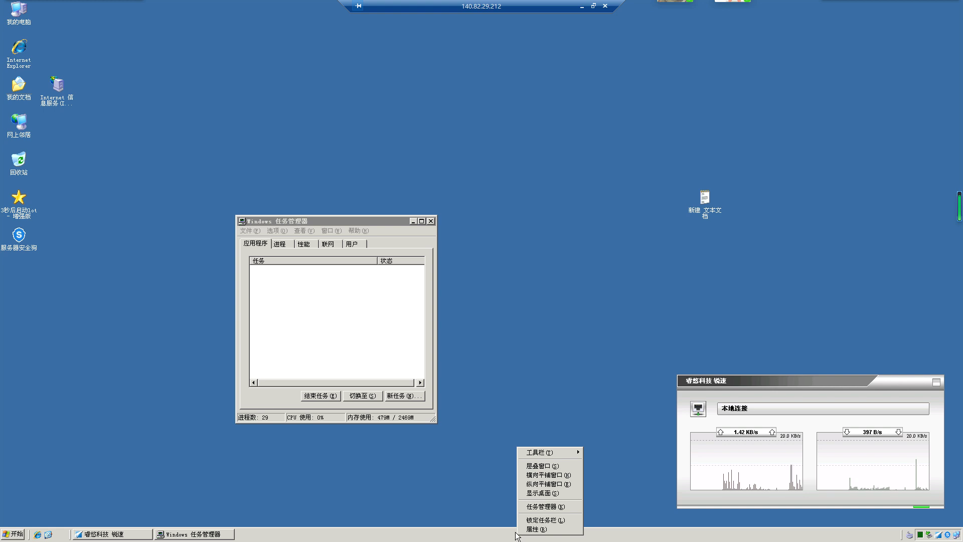
pyautogui.click(360, 245)
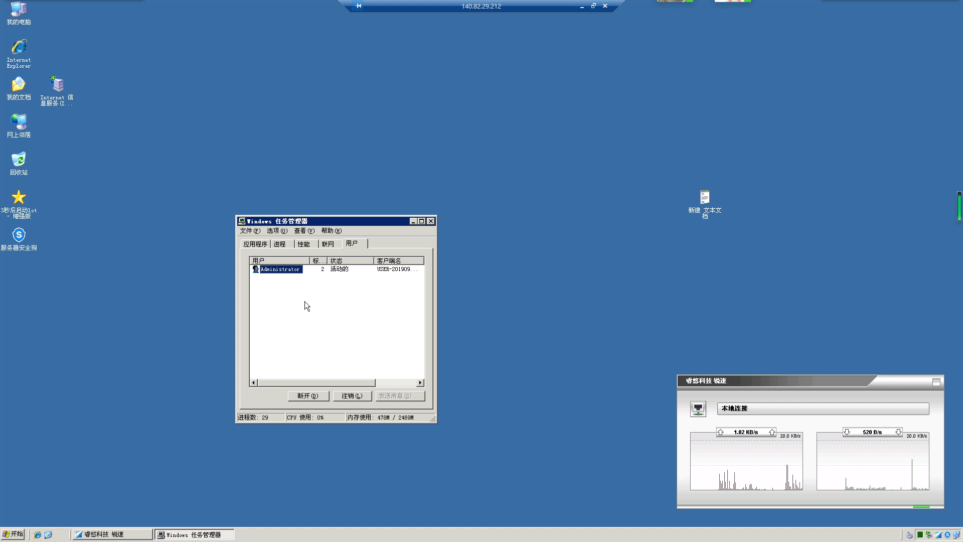
pyautogui.moveTo(360, 223); pyautogui.dragTo(311, 265)
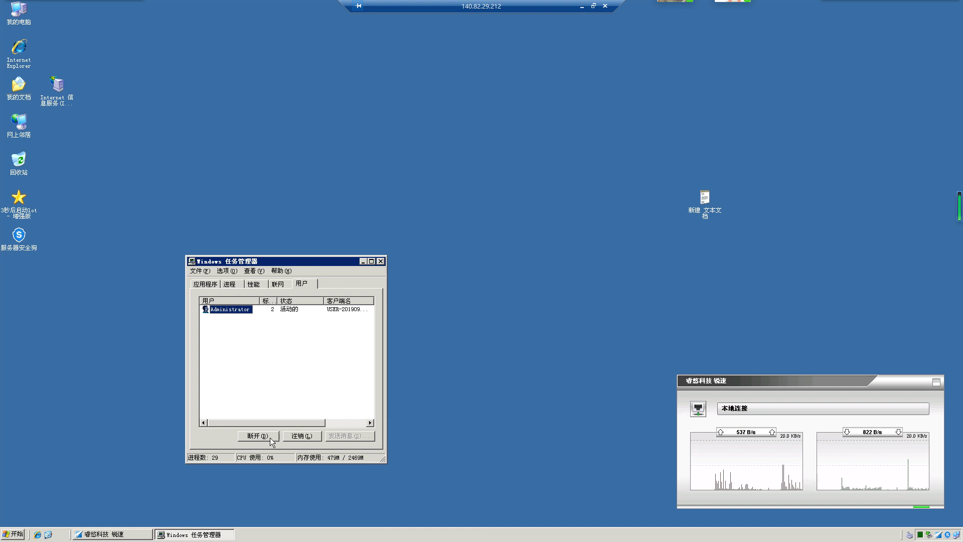
pyautogui.moveTo(327, 257); pyautogui.dragTo(274, 298)
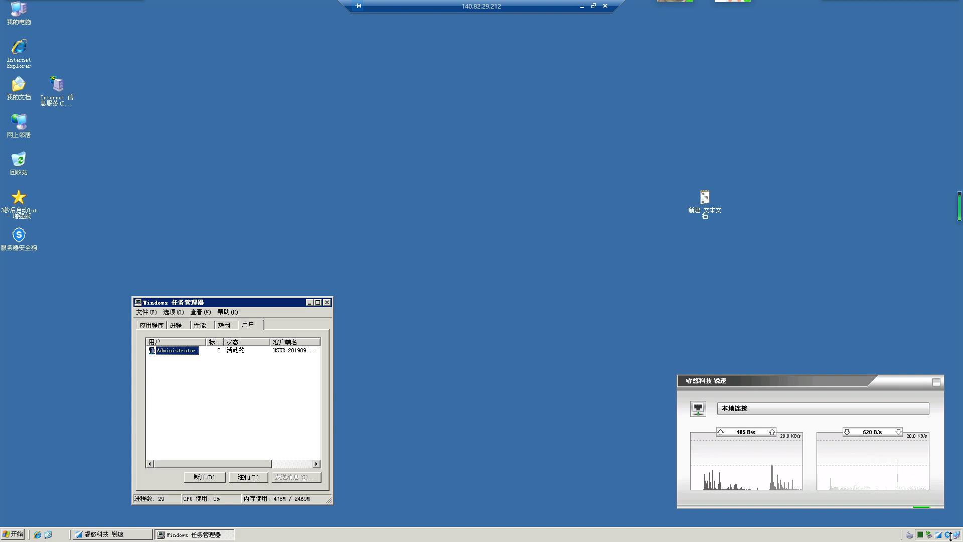
# Review the 系统漏洞修复 and 系统帐号优化 scans in 服务器安全狗's 服务器优化, and close it along with Task Manager.
pyautogui.click(861, 480)
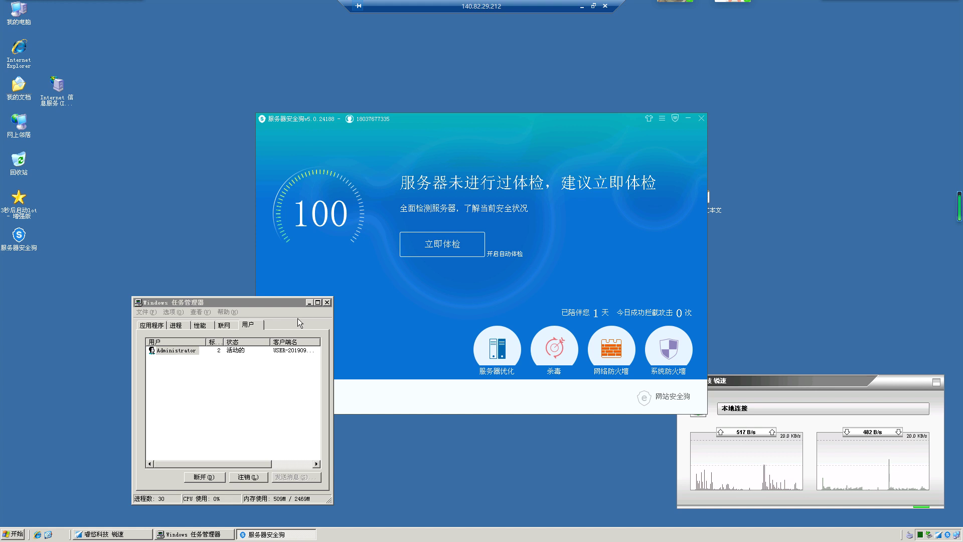
pyautogui.click(504, 344)
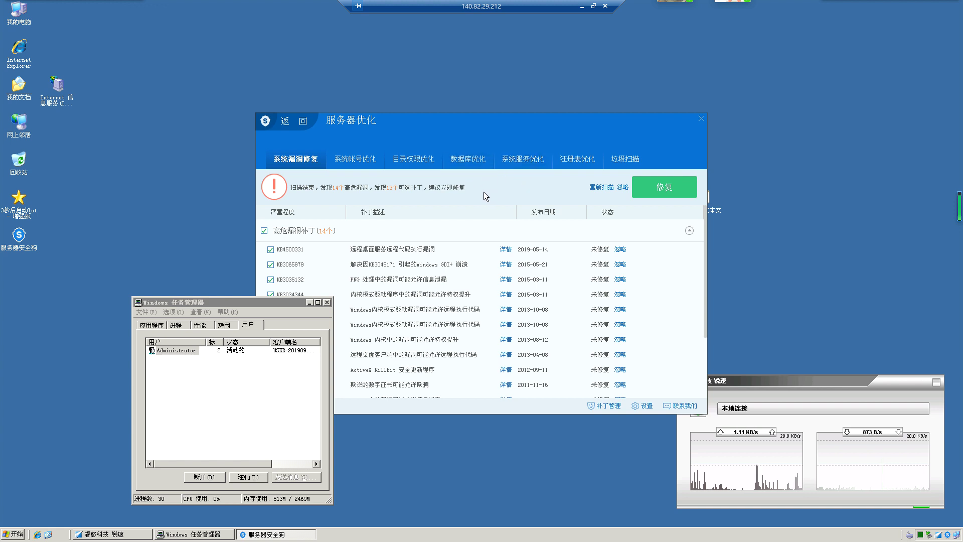
pyautogui.moveTo(519, 132); pyautogui.dragTo(610, 104)
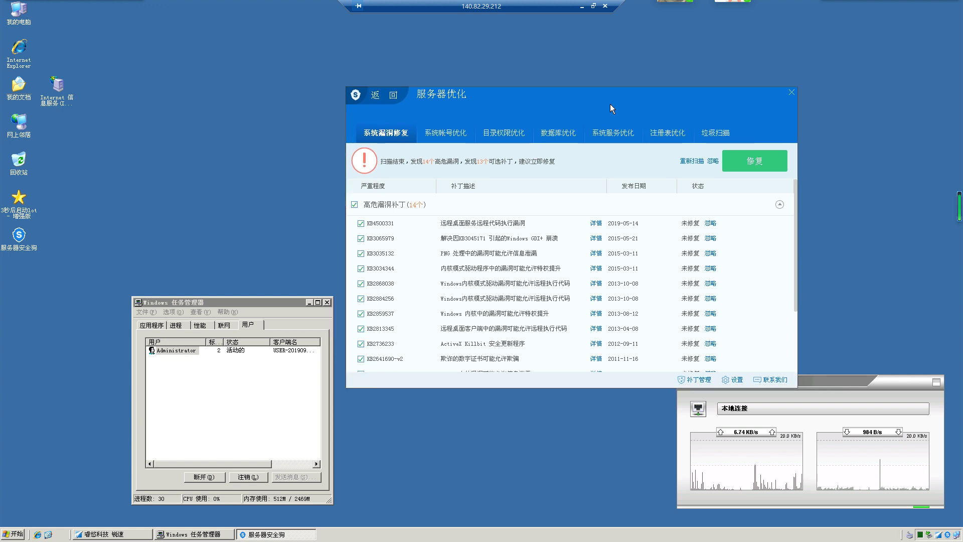
pyautogui.click(449, 143)
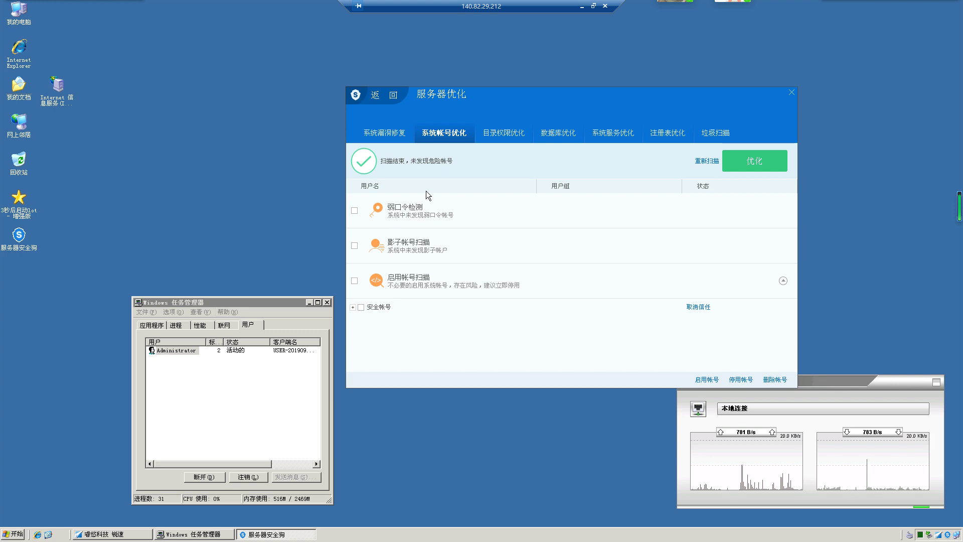
pyautogui.click(401, 143)
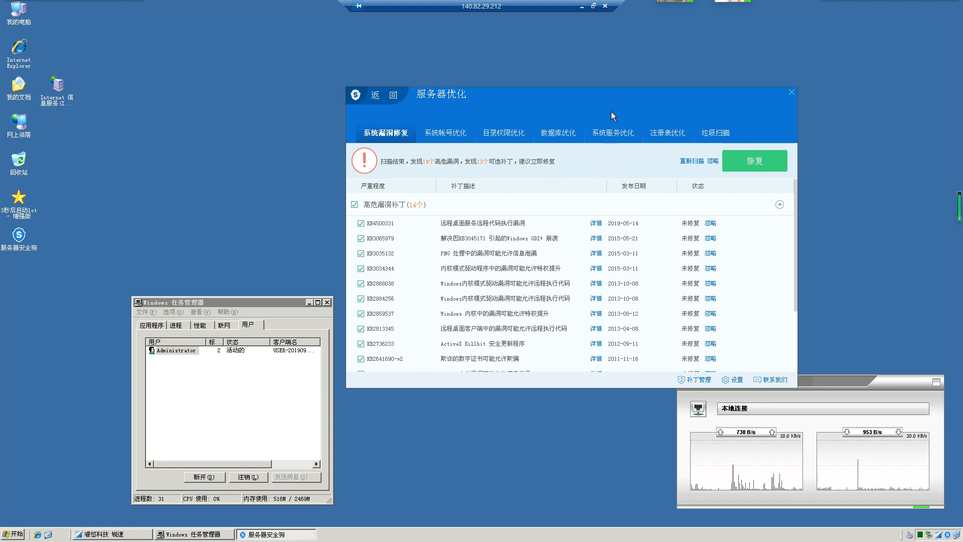
pyautogui.moveTo(613, 102)
pyautogui.mouseDown()
pyautogui.moveTo(574, 95)
pyautogui.moveTo(606, 89)
pyautogui.mouseUp()
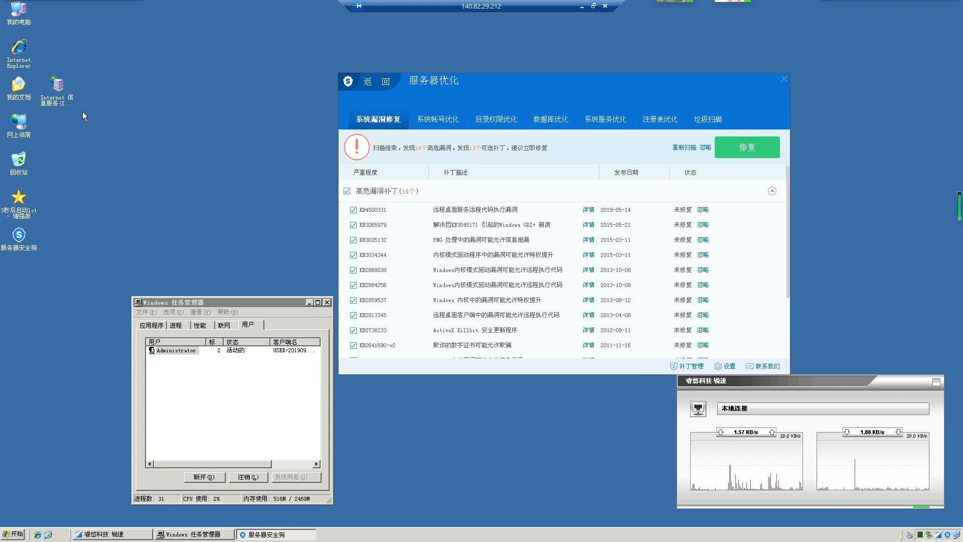
pyautogui.click(327, 302)
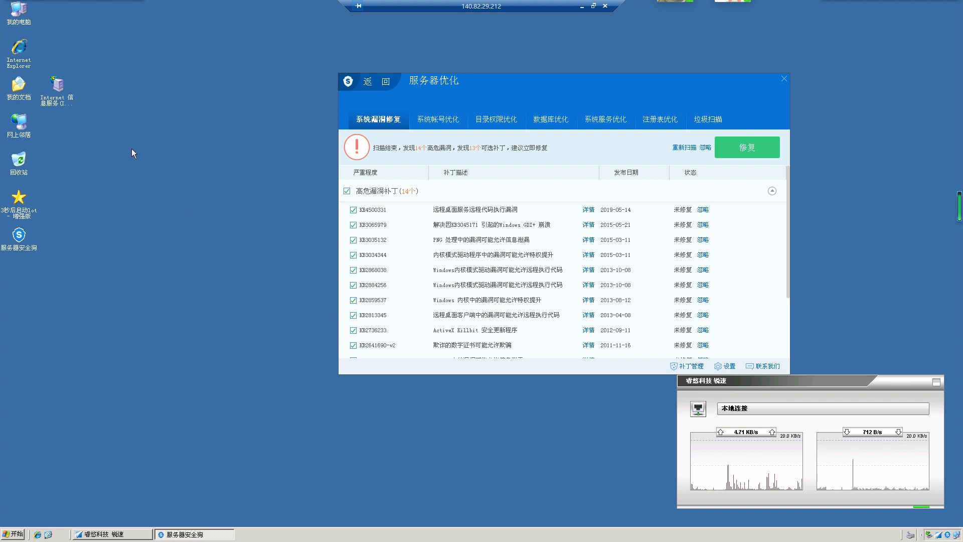
pyautogui.click(784, 78)
# Open Internet 信息服务(IIS)管理器, expand the local computer node, and take the remote session out of full screen.
pyautogui.rightClick(60, 93)
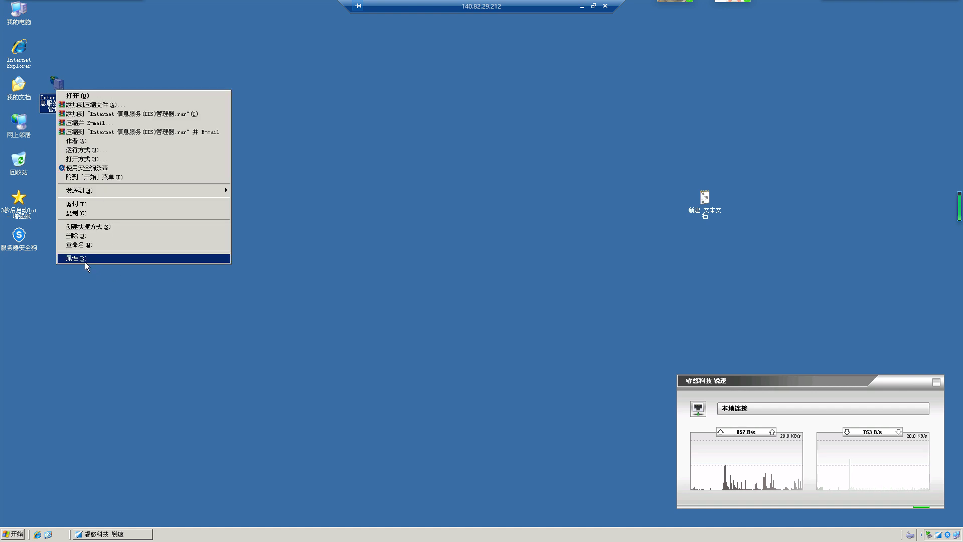
pyautogui.doubleClick(55, 96)
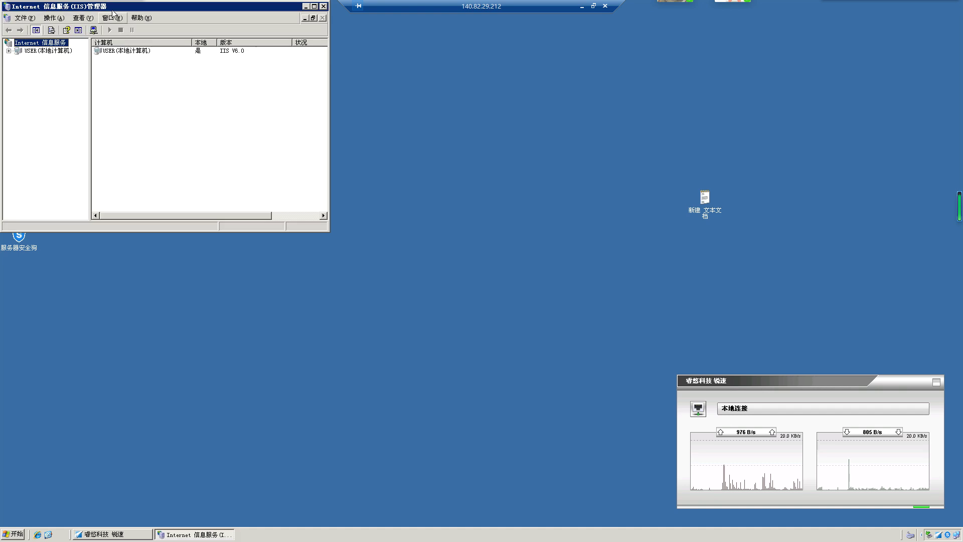
pyautogui.moveTo(119, 7); pyautogui.dragTo(191, 128)
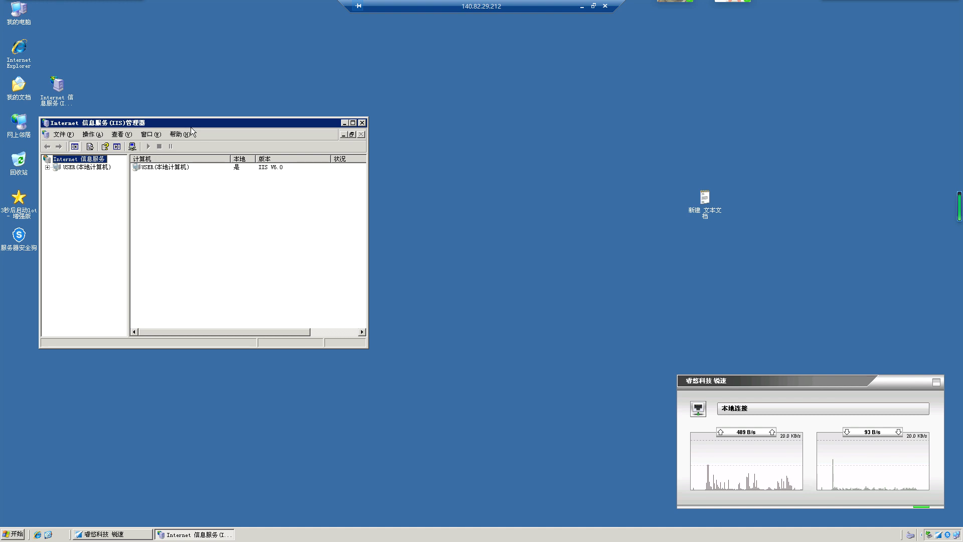
pyautogui.press('Tab')
pyautogui.click(47, 167)
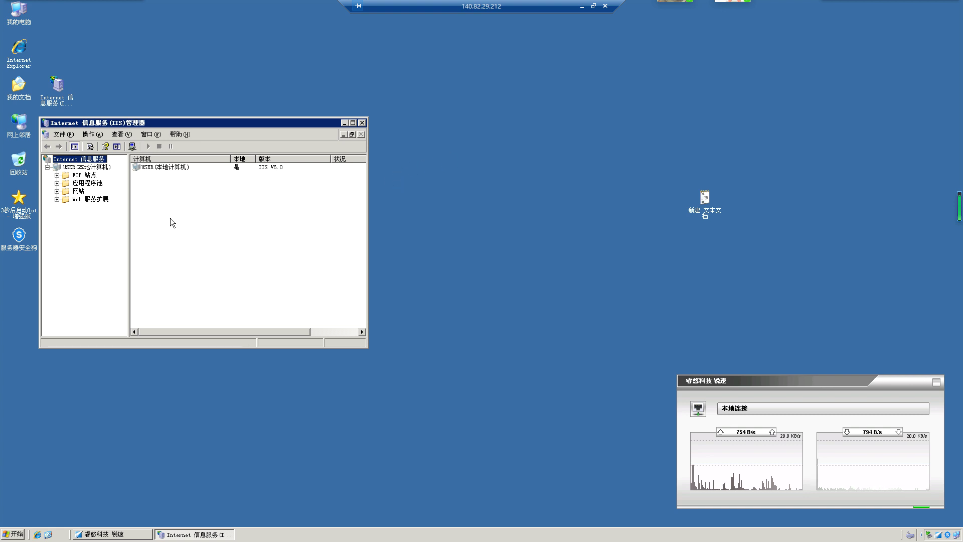
pyautogui.click(593, 7)
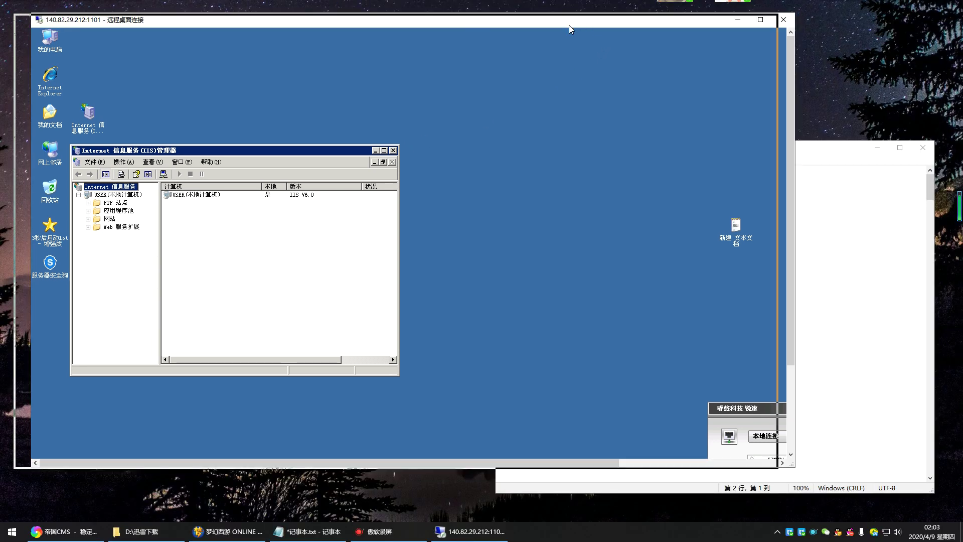